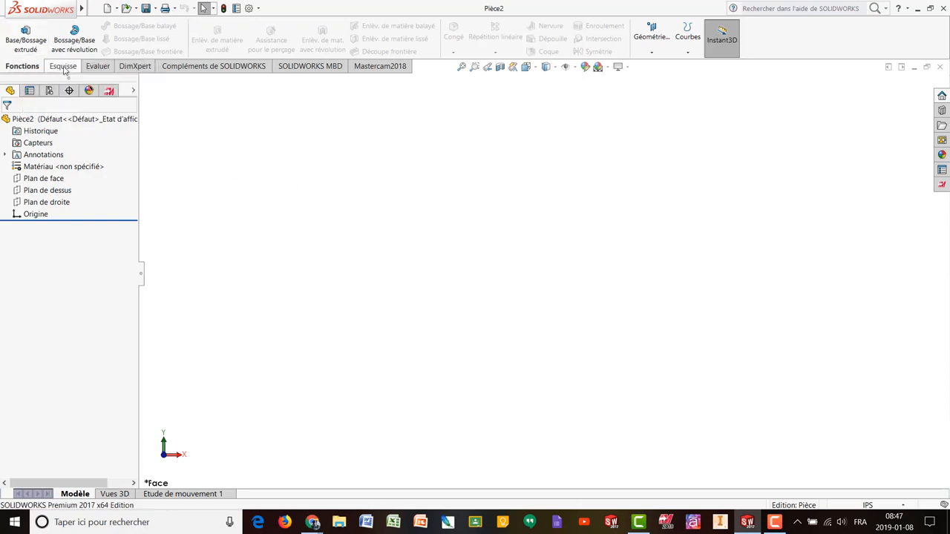
- Show the Esquisse sketching tools for the empty part Pièce2
left_click(63, 66)
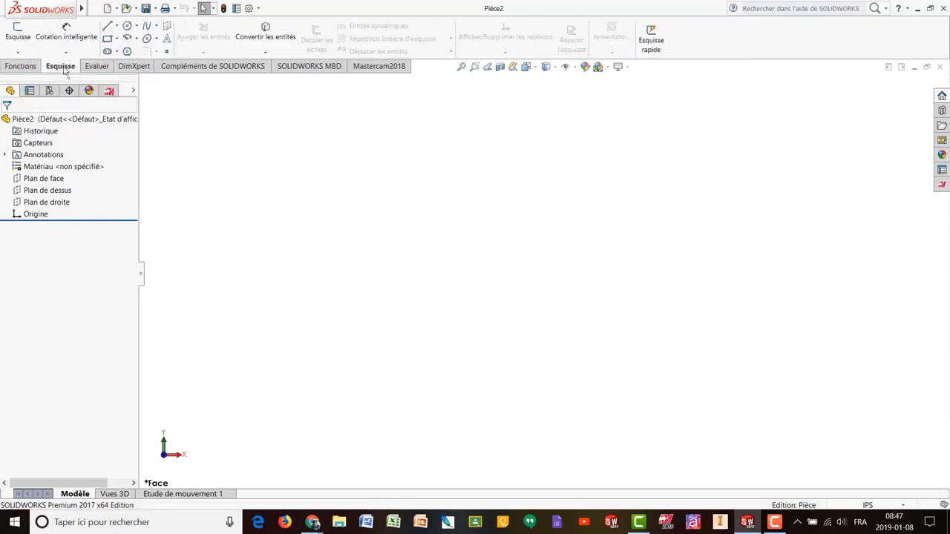
- Draw a circle on the Plan de face, centred left of the origin
left_click(127, 26)
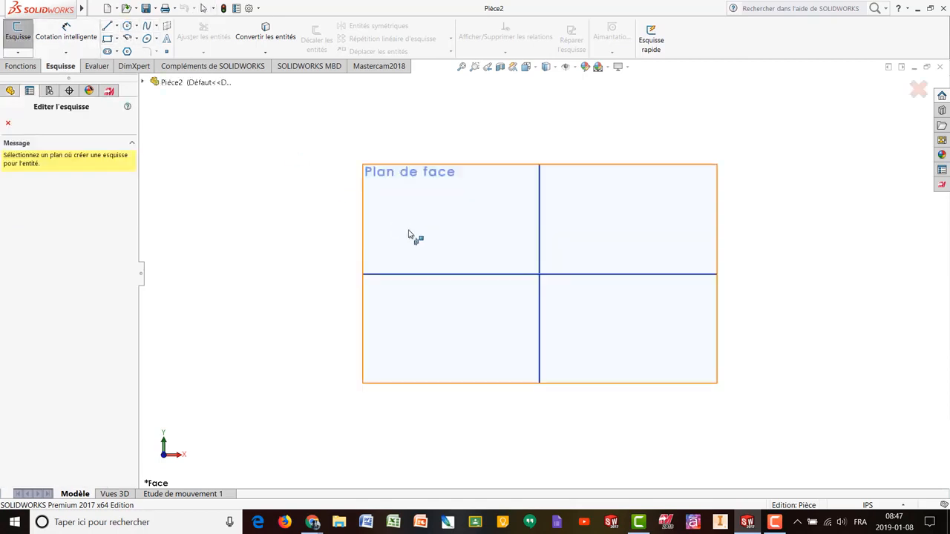
left_click(452, 230)
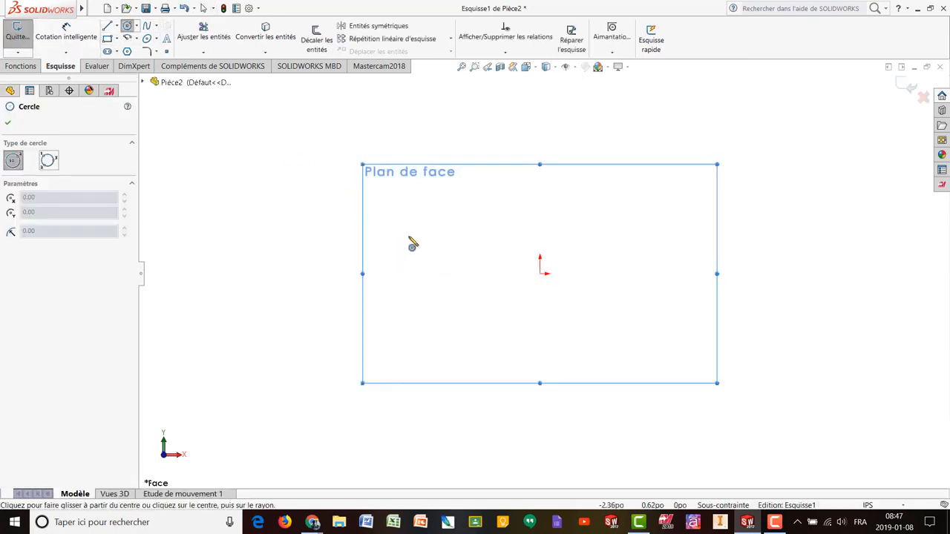
left_click(404, 235)
left_click(444, 263)
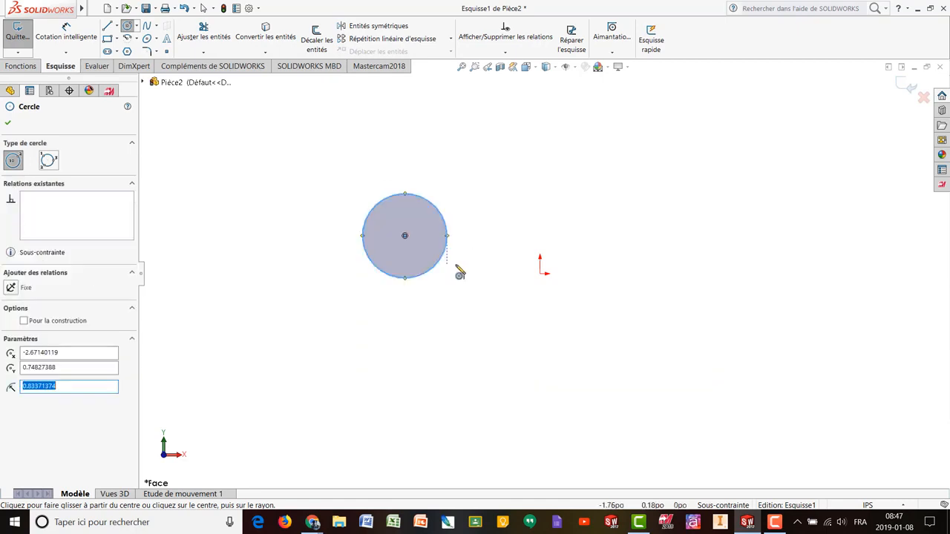
- Draw a corner rectangle in the upper right of the sketch
left_click(108, 38)
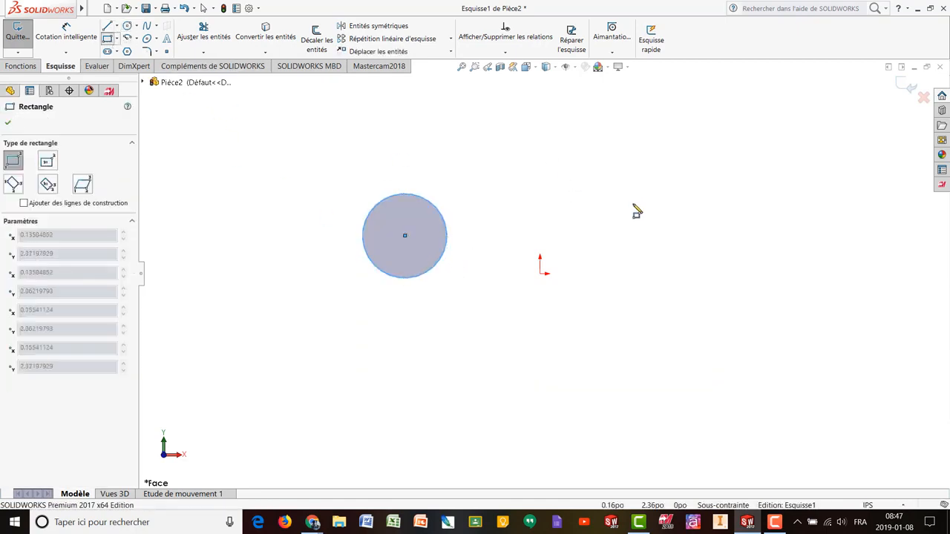
left_click(547, 154)
left_click(684, 228)
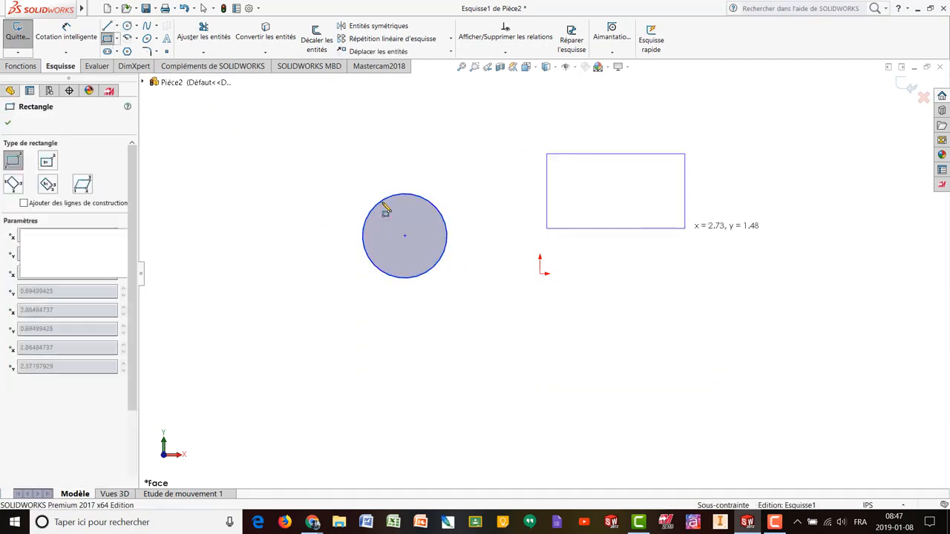
- Draw a closed four-sided line outline below the origin
left_click(108, 25)
left_click(478, 385)
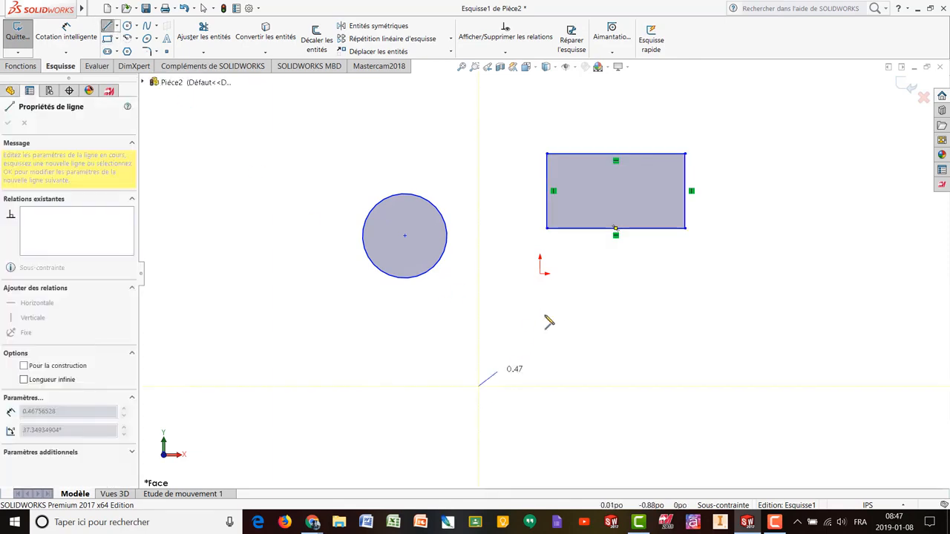
left_click(547, 315)
left_click(661, 380)
left_click(571, 415)
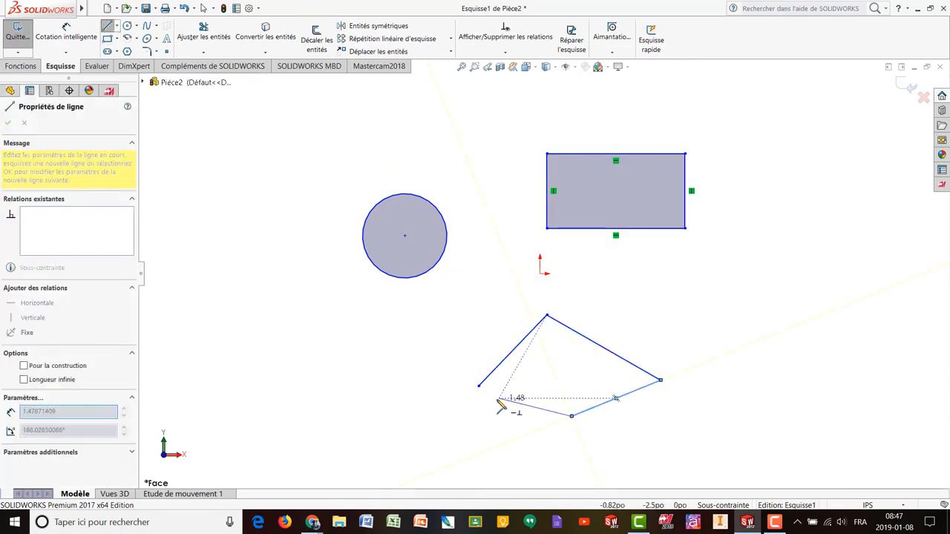
left_click(479, 386)
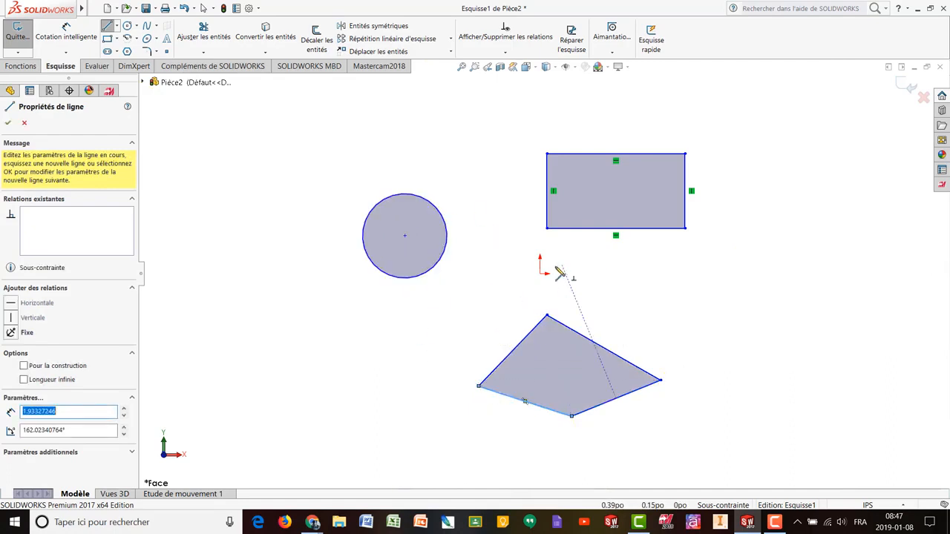
left_click(20, 66)
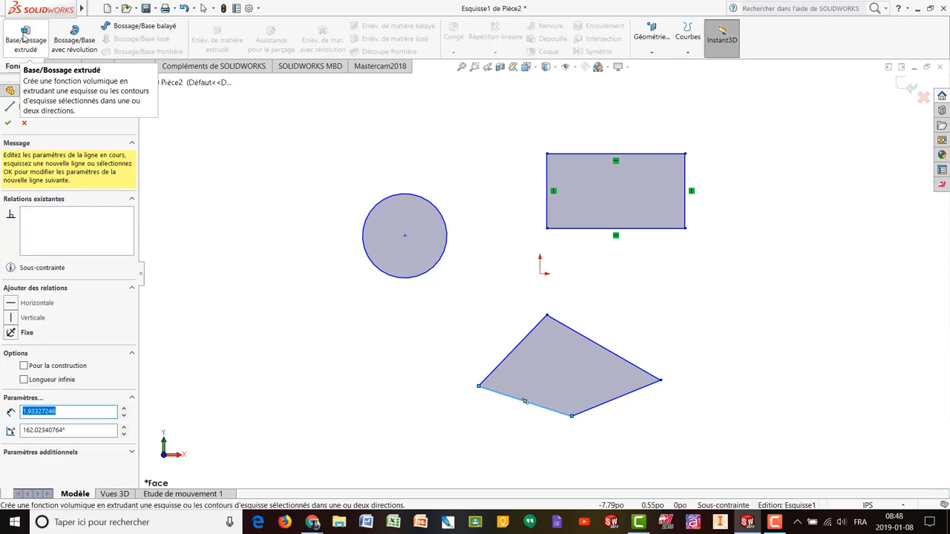
- Extrude the three sketched profiles 1.00 in deep with Base/Bossage extrudé
left_click(24, 38)
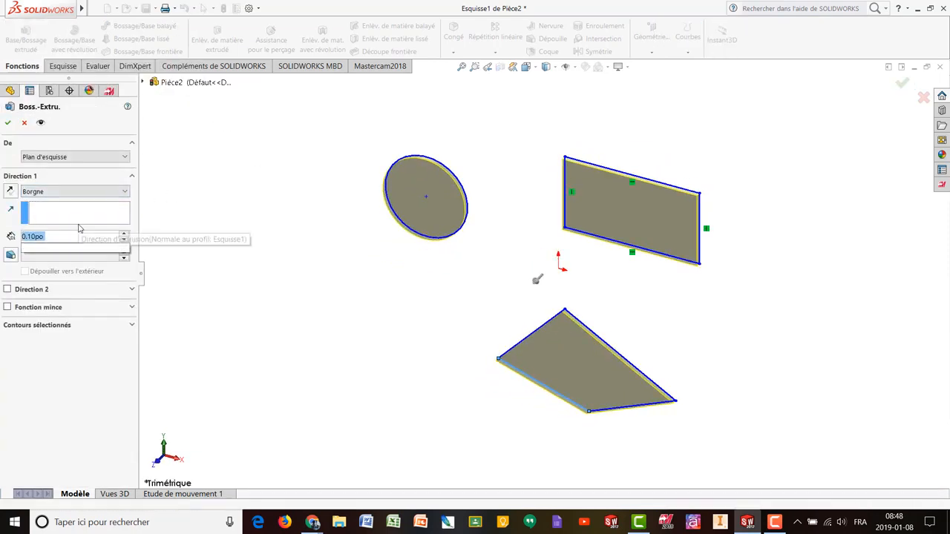
type("1")
key("Return")
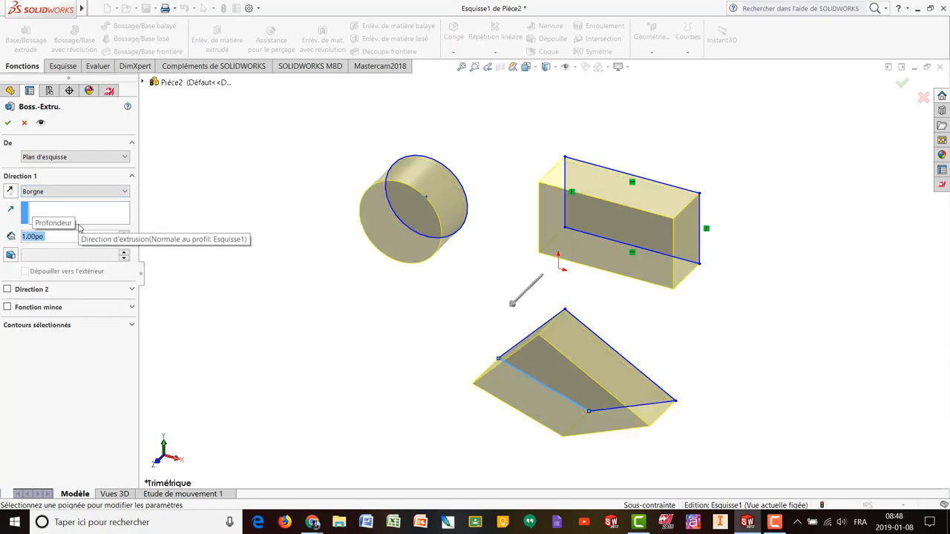
left_click(8, 123)
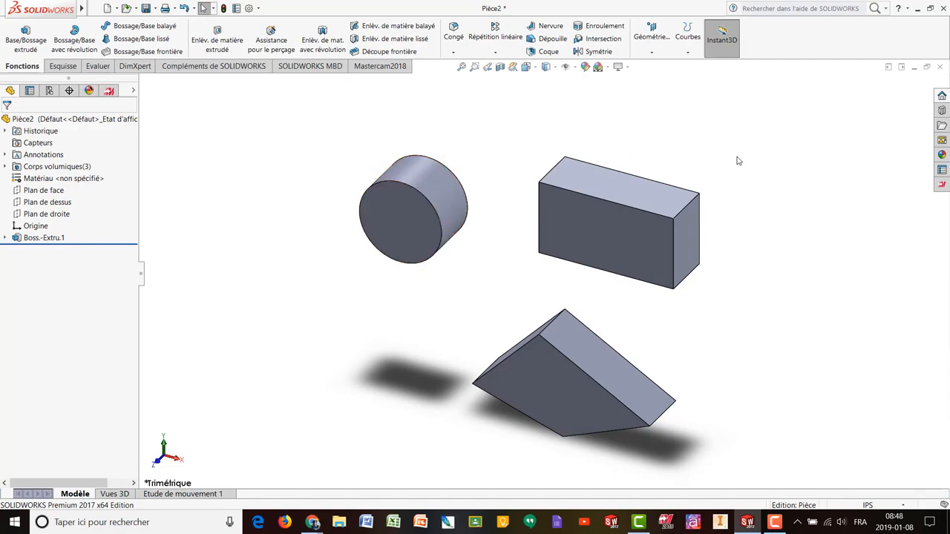
mouse_move(738, 159)
middle_mouse_down()
mouse_move(690, 185)
mouse_move(725, 155)
middle_mouse_up()
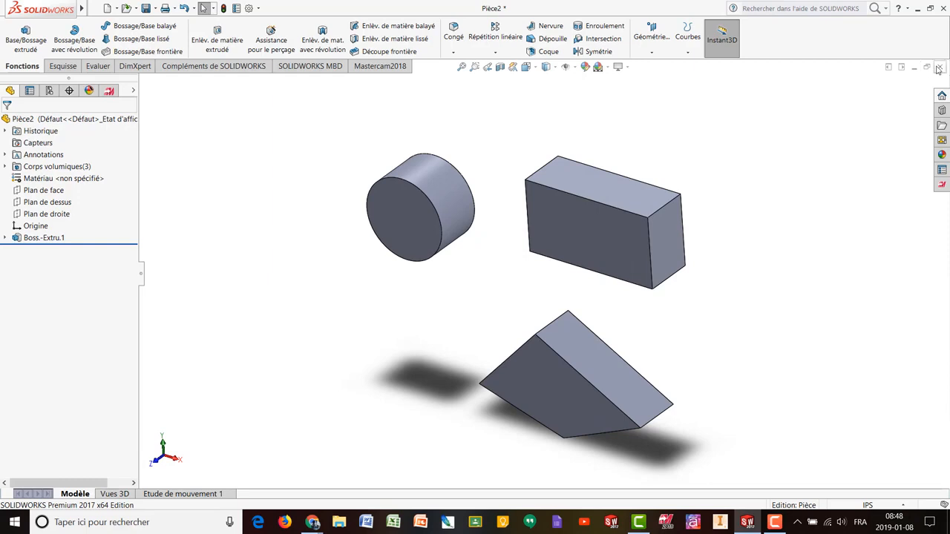
- Close Pièce2 without saving and create a new blank part, Pièce3
key("ctrl+w")
left_click(412, 264)
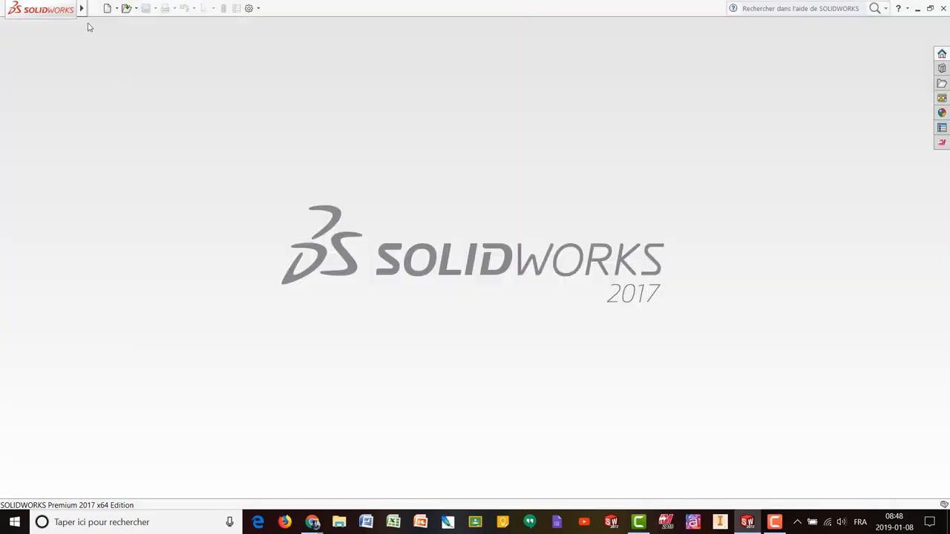
key("ctrl+n")
key("Return")
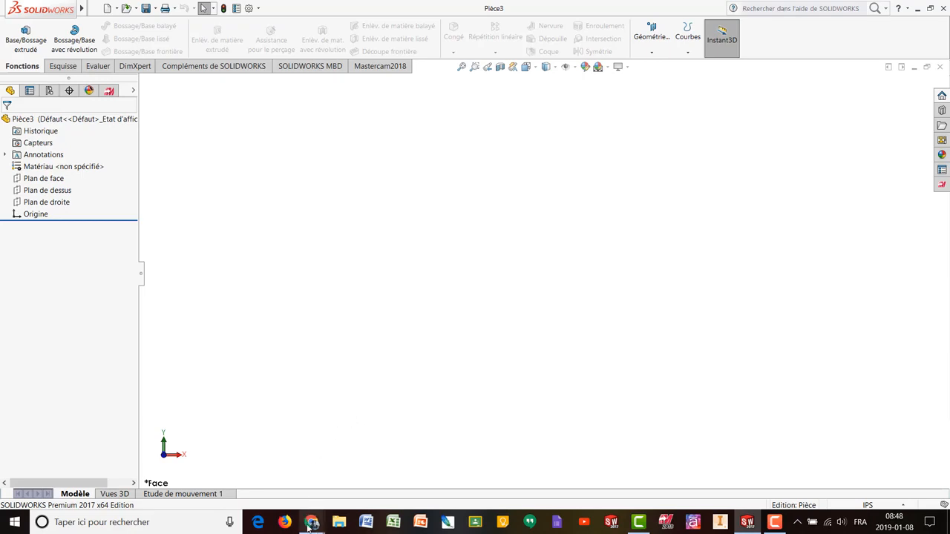
mouse_move(311, 522)
left_click(253, 471)
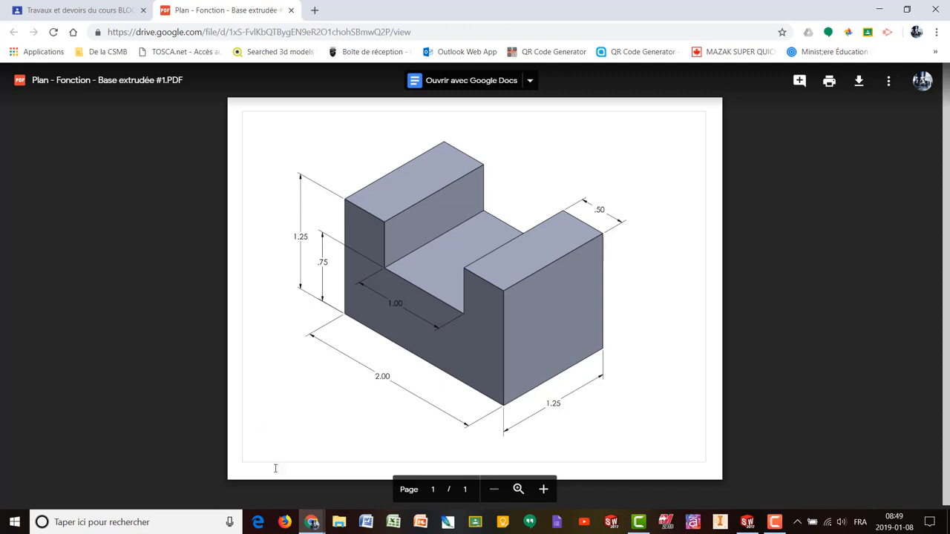
left_click(748, 522)
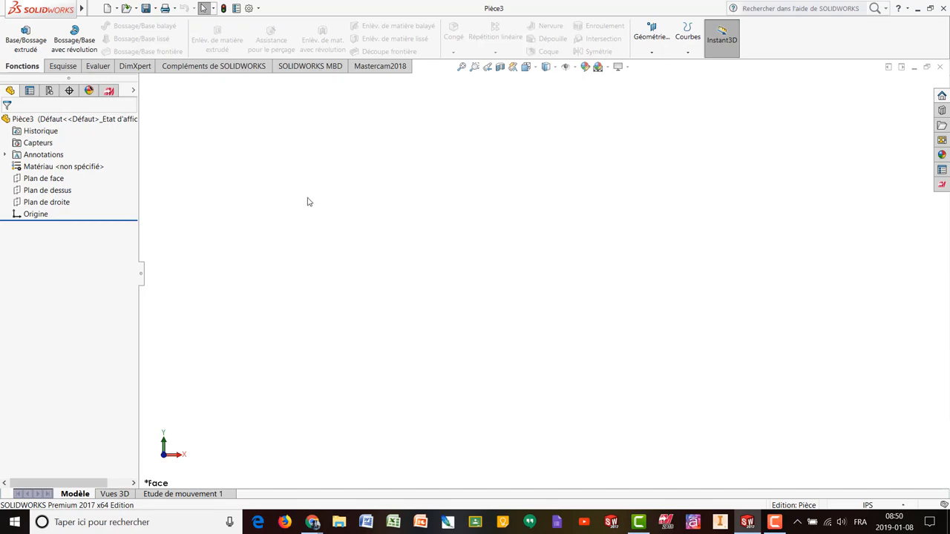
- Start a new Ligne sketch in Pièce3, prompting for a sketch plane
left_click(63, 67)
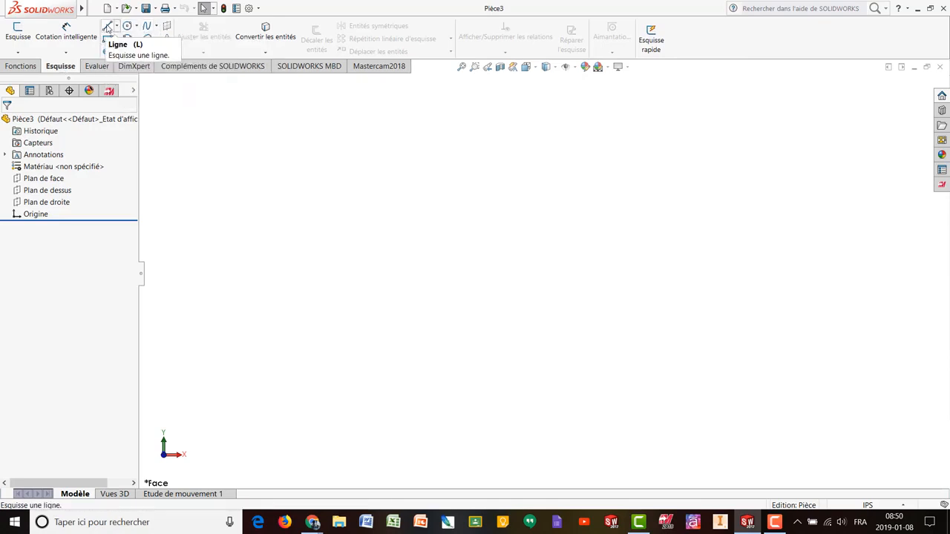
left_click(107, 28)
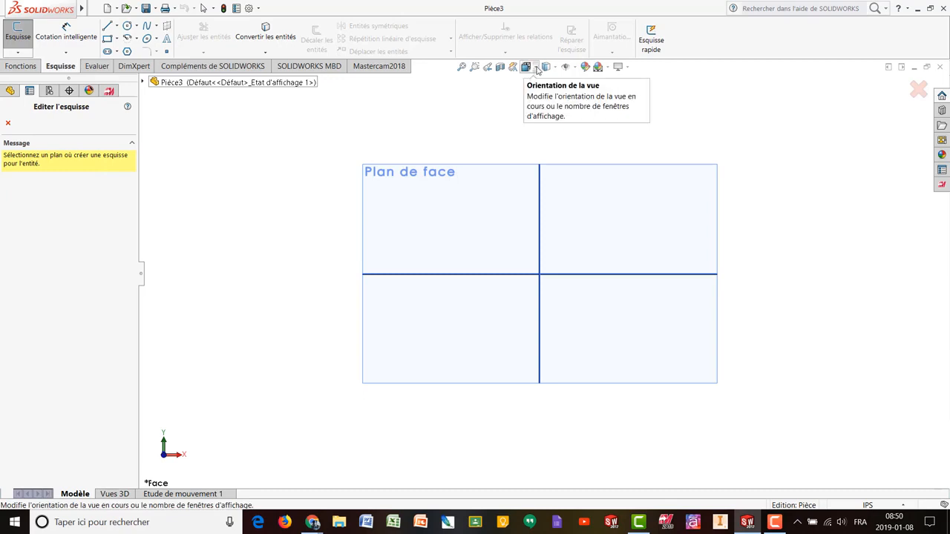
- View the reference planes isometrically, orbit around them, then return to the front view
left_click(538, 69)
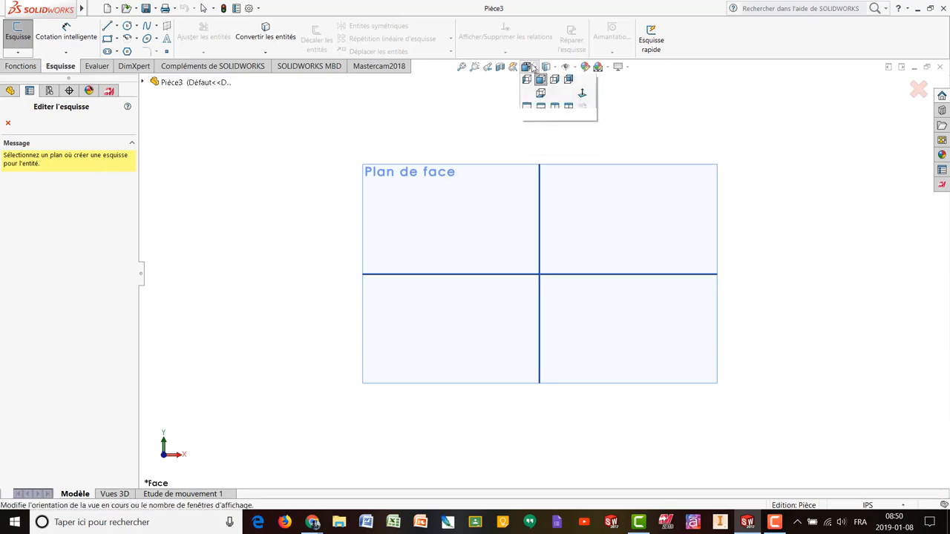
left_click(582, 93)
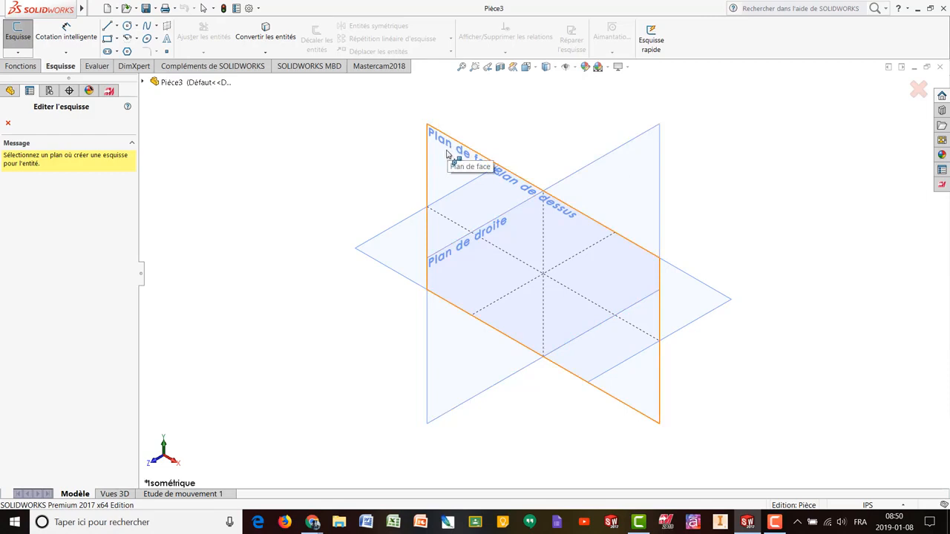
middle_click_drag(377, 155, 577, 241)
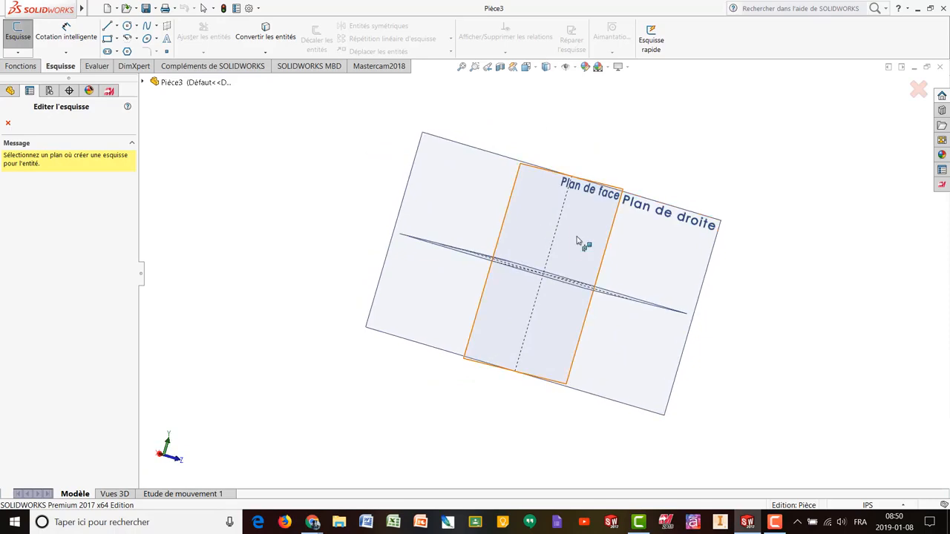
middle_click_drag(609, 161, 520, 290)
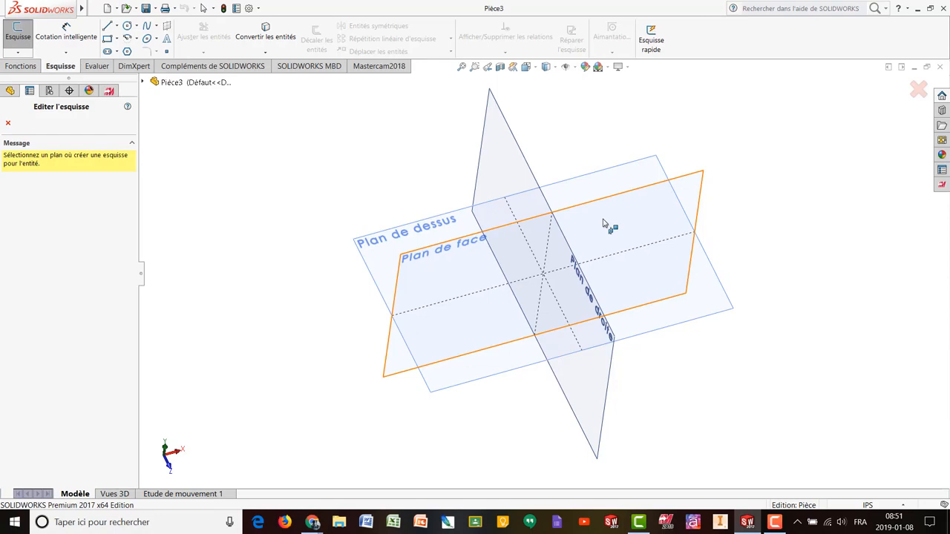
middle_click_drag(570, 219, 573, 124)
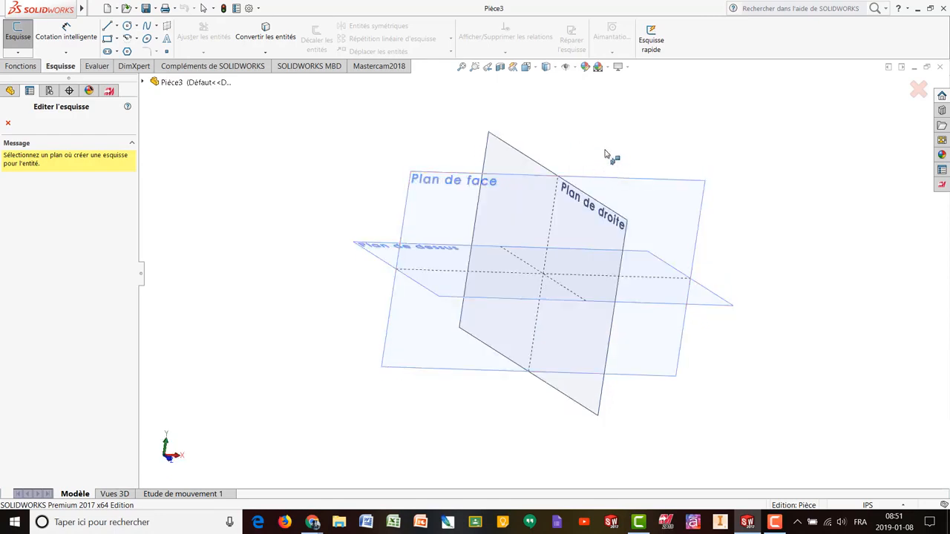
left_click(527, 69)
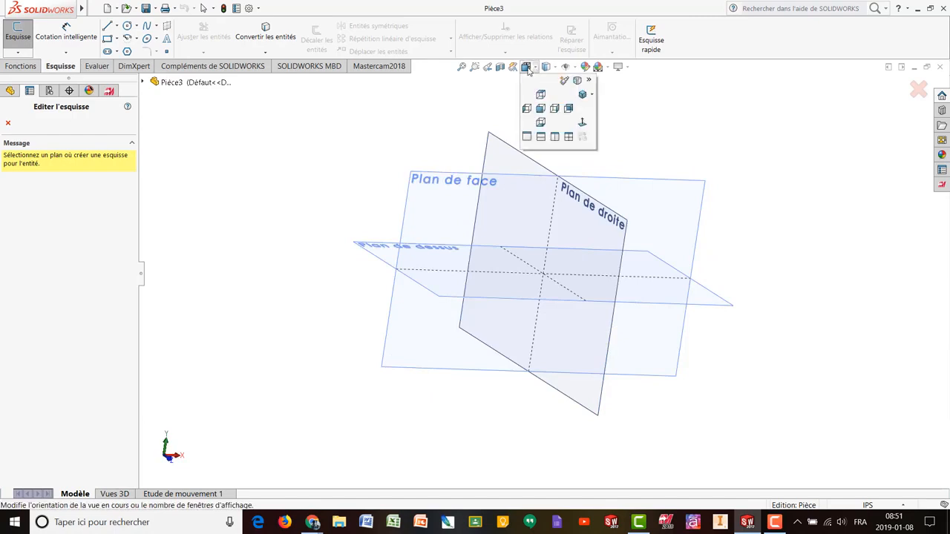
left_click(541, 108)
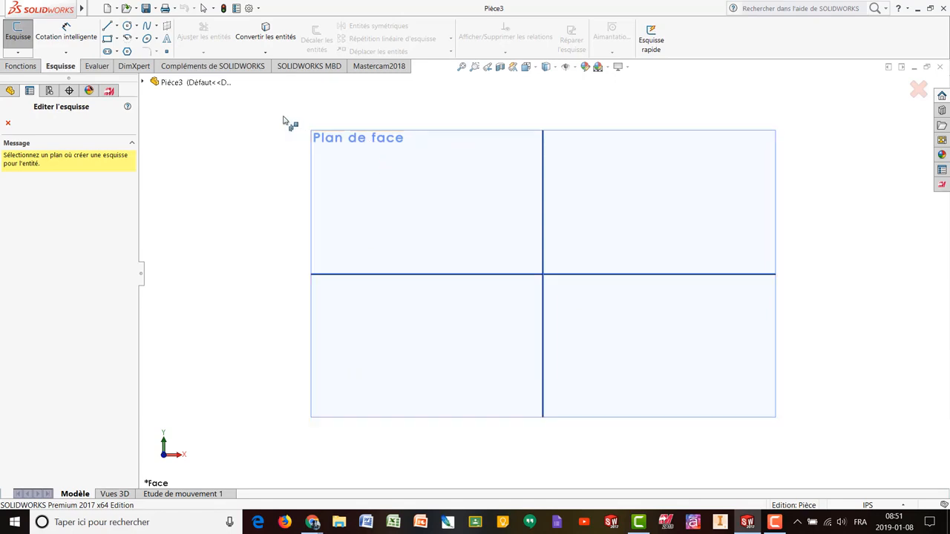
- Place Esquisse1 on the Plan de face (front plane)
left_click(324, 150)
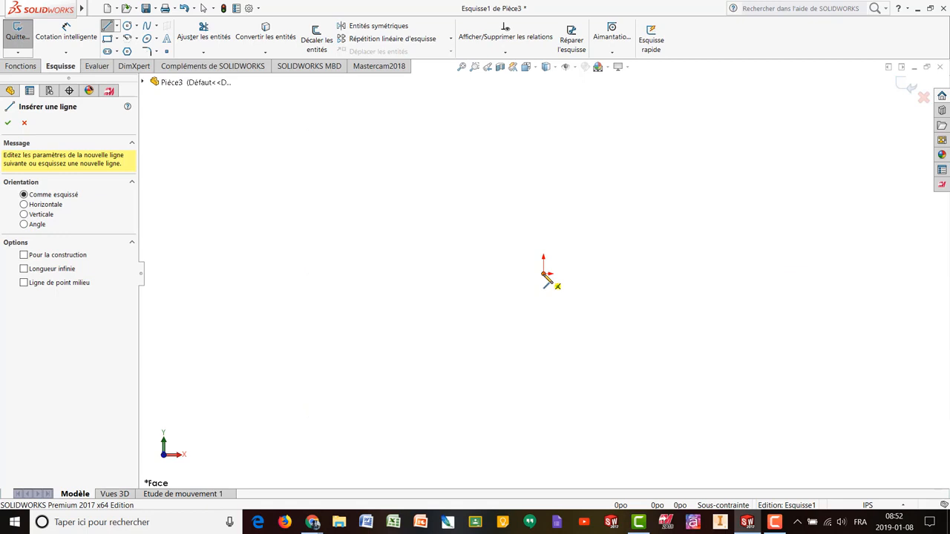
- Draw one vertical line straight up from the origin, then exit the Line tool
left_click(545, 274)
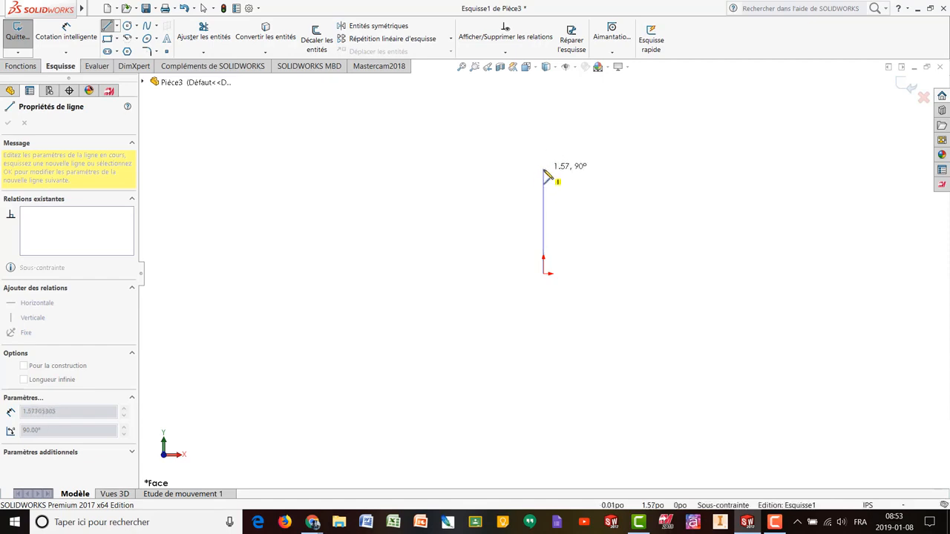
left_click(544, 171)
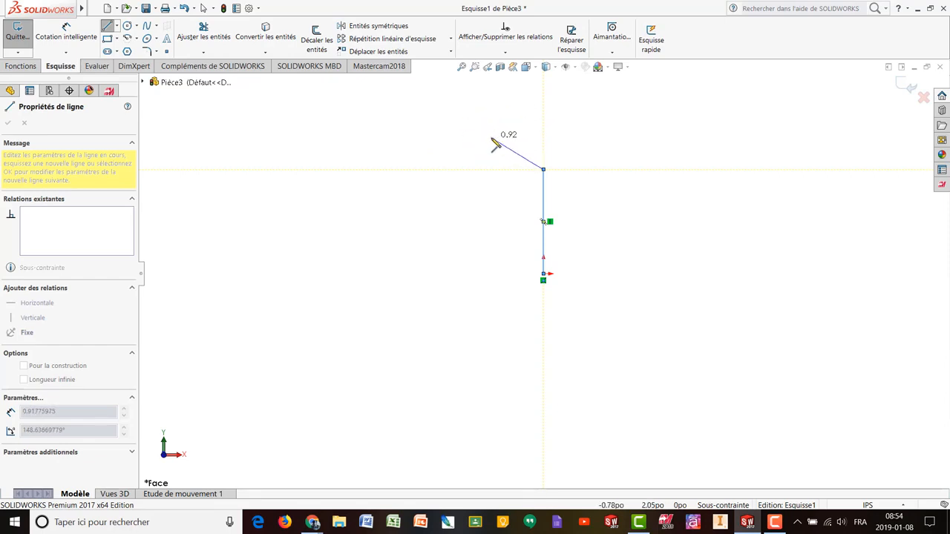
key("Escape")
key("Escape")
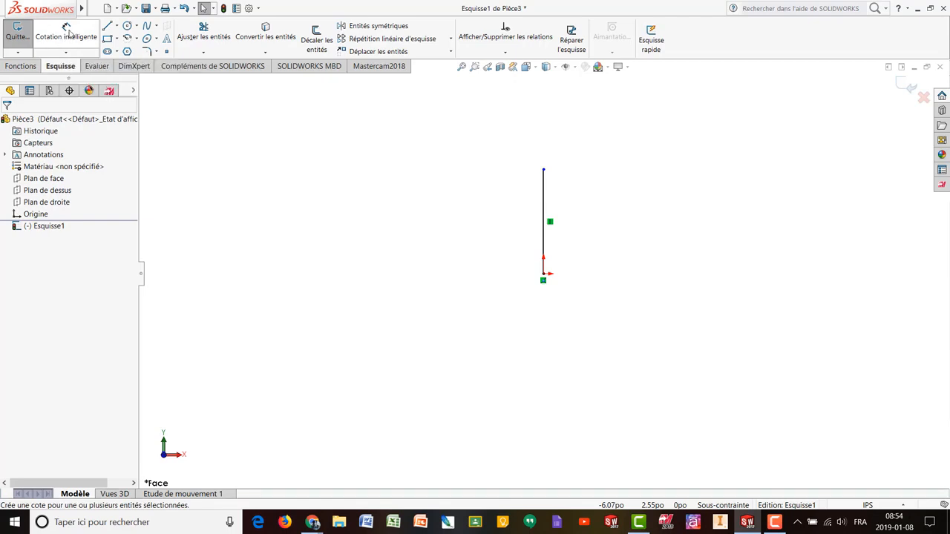
- Dimension the vertical line's length as 1.250 in with Cotation intelligente
left_click(68, 33)
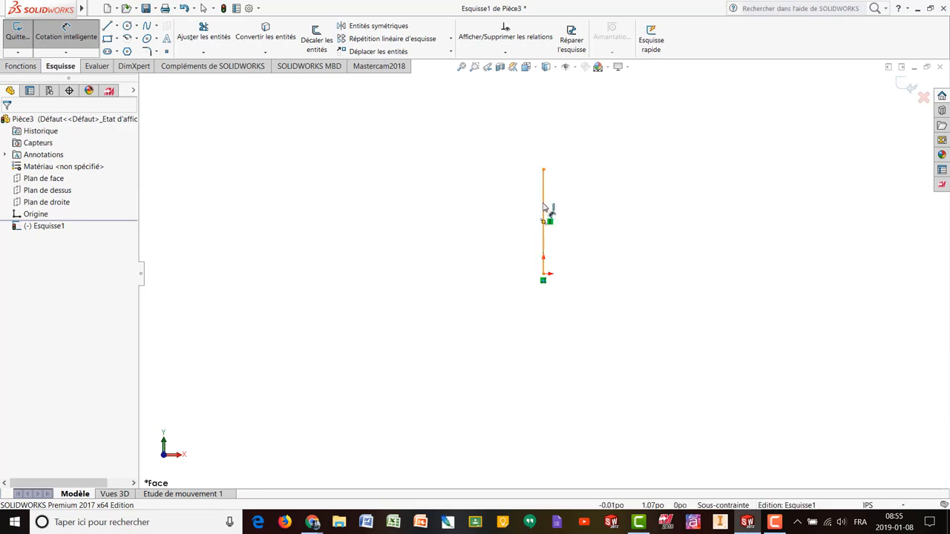
left_click(544, 209)
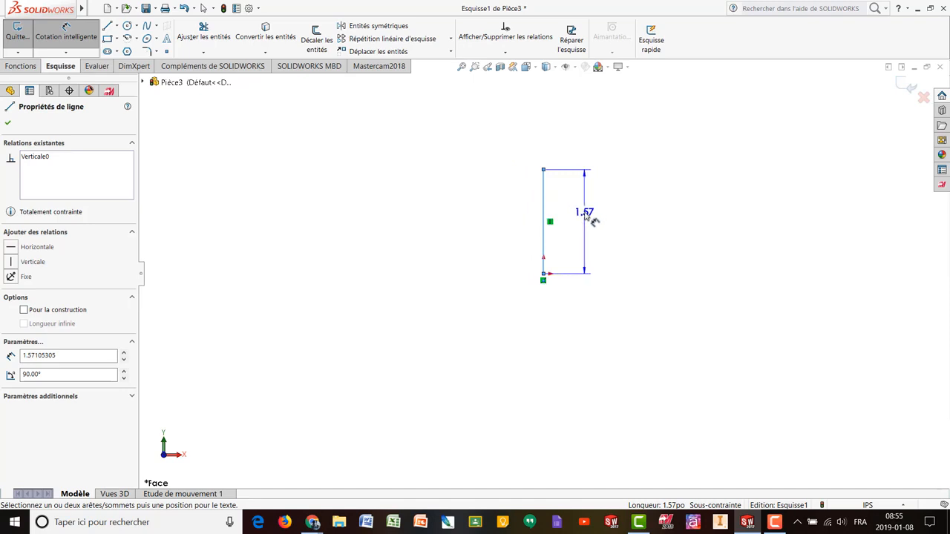
left_click(594, 221)
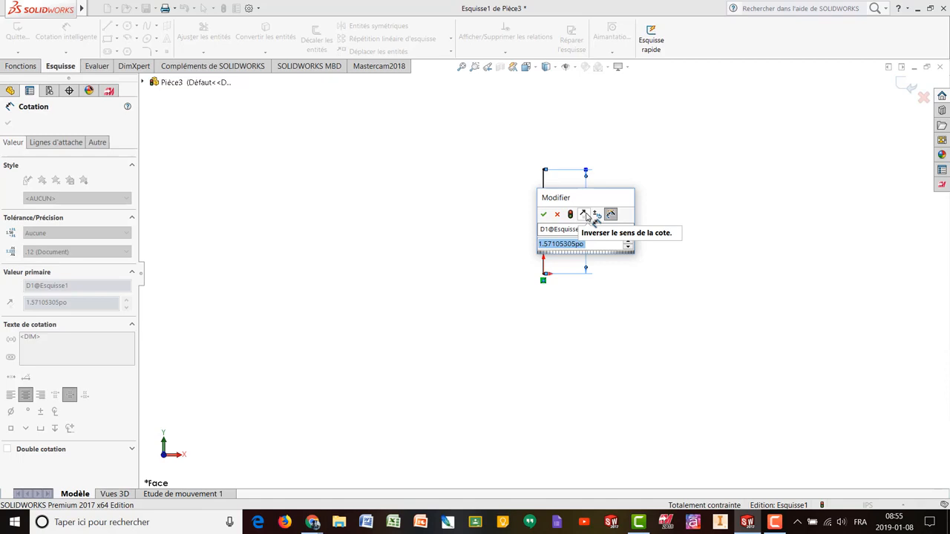
type("1")
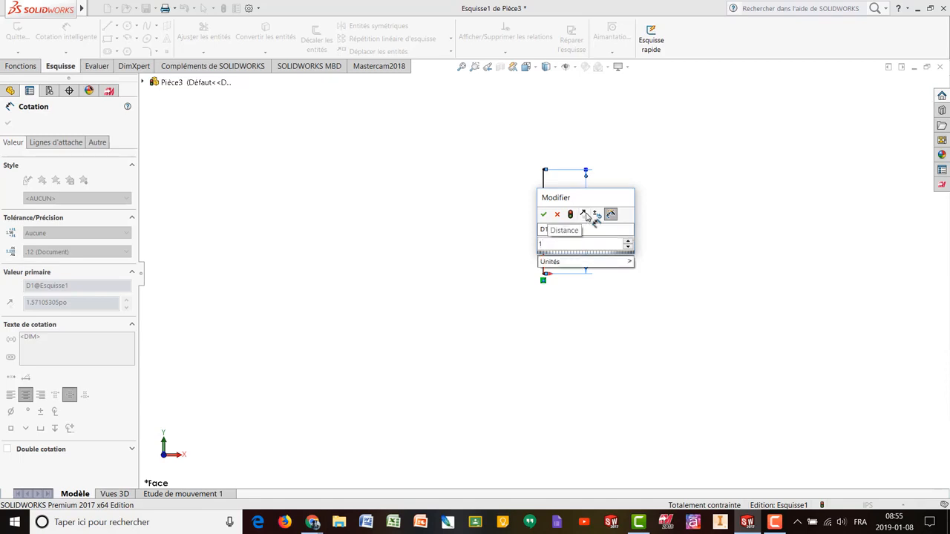
type(".250")
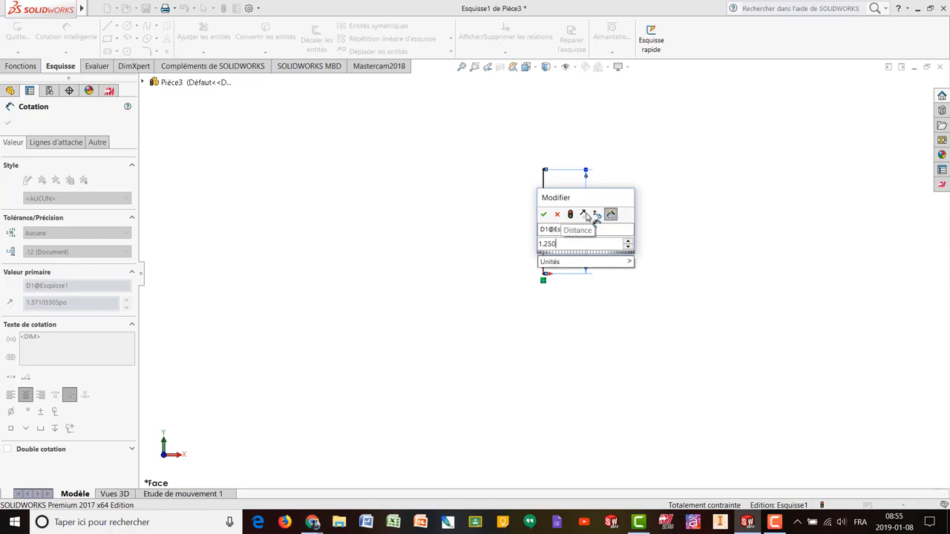
key("Return")
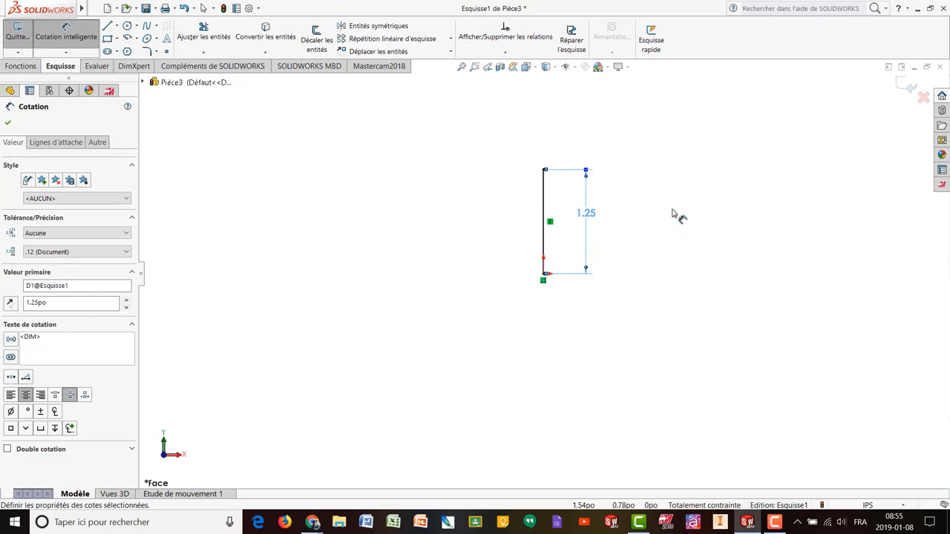
key("Escape")
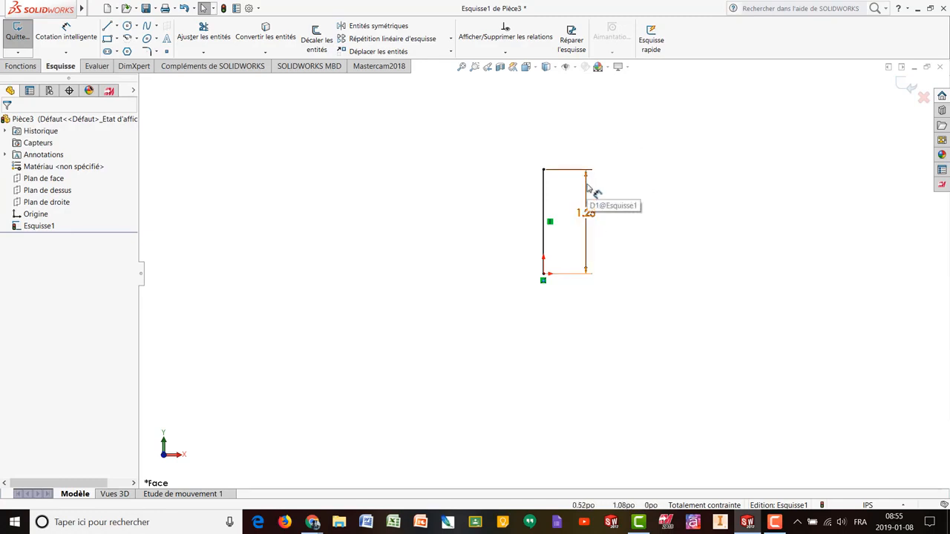
- Check the 1.25 dimension's value, then delete it from the vertical line
left_click(586, 186)
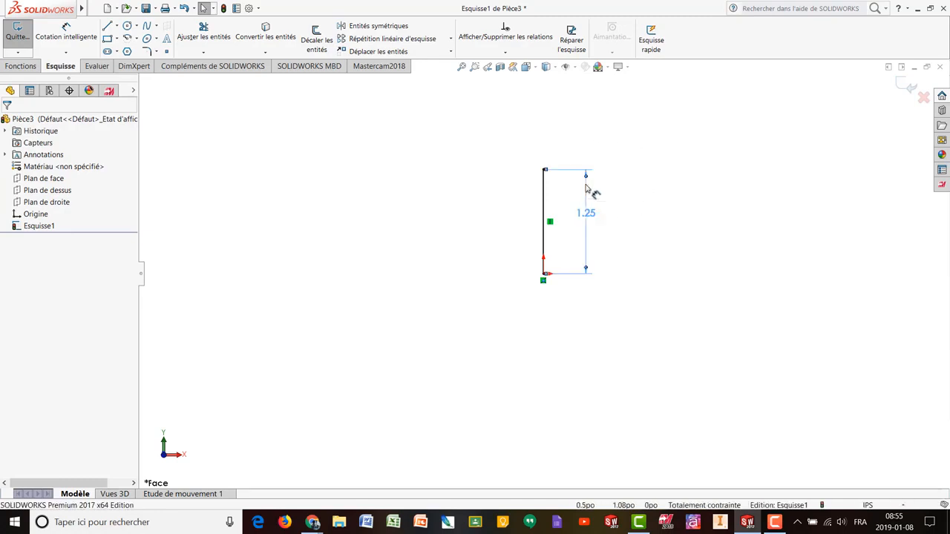
left_click(628, 204)
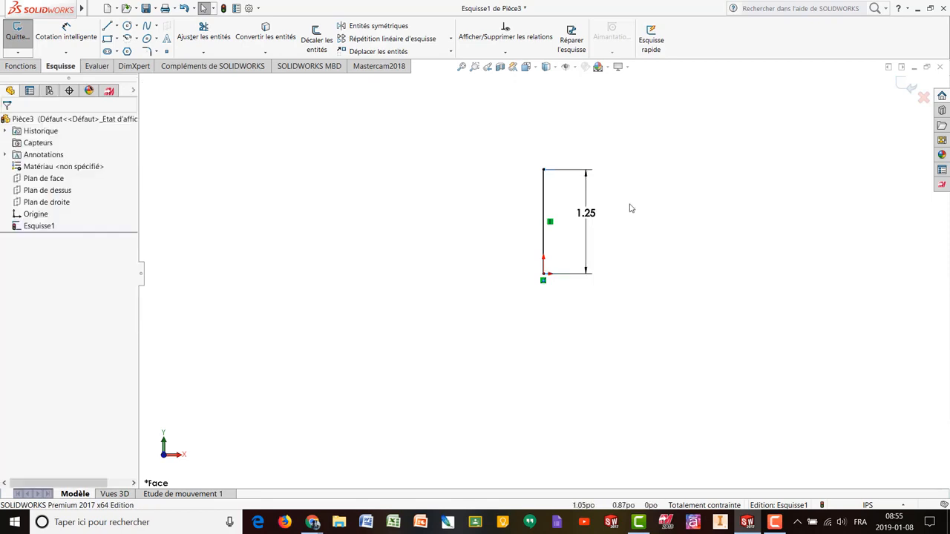
double_click(586, 218)
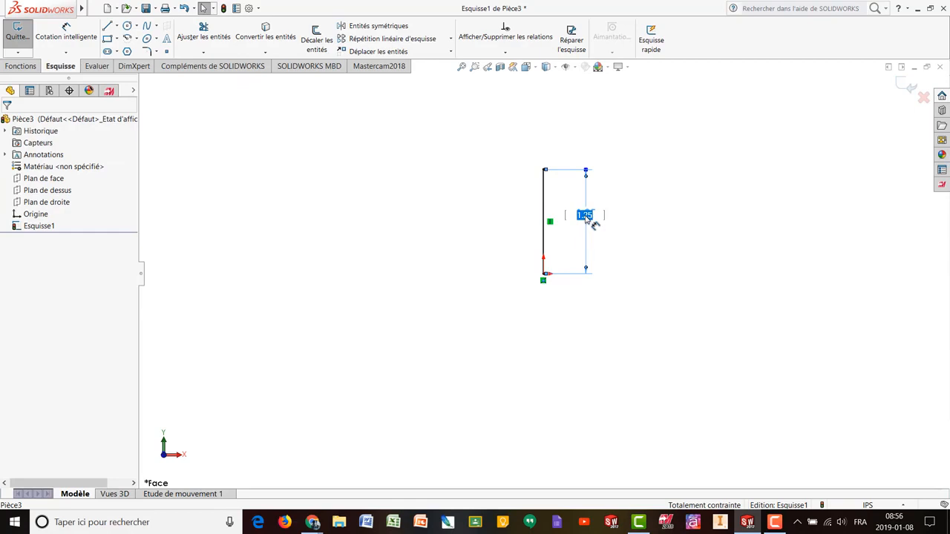
key("Return")
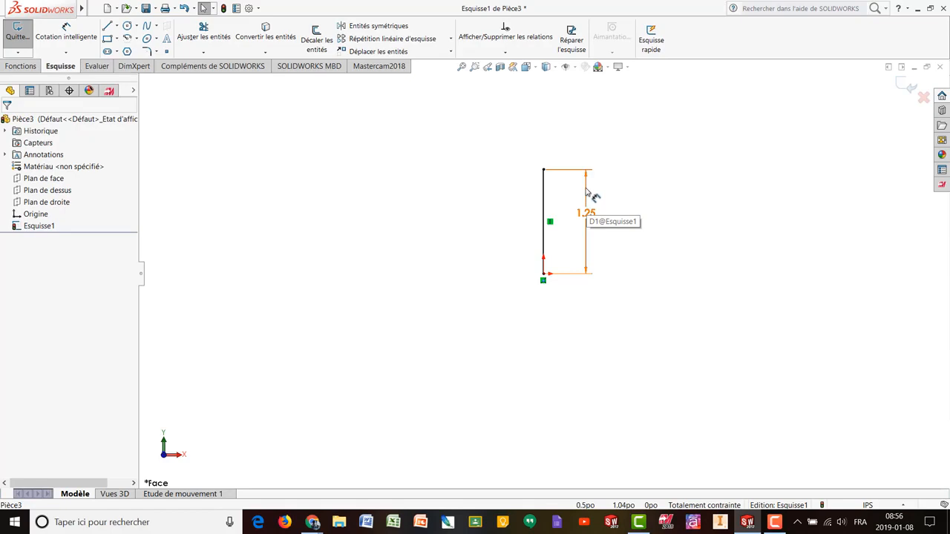
left_click(586, 192)
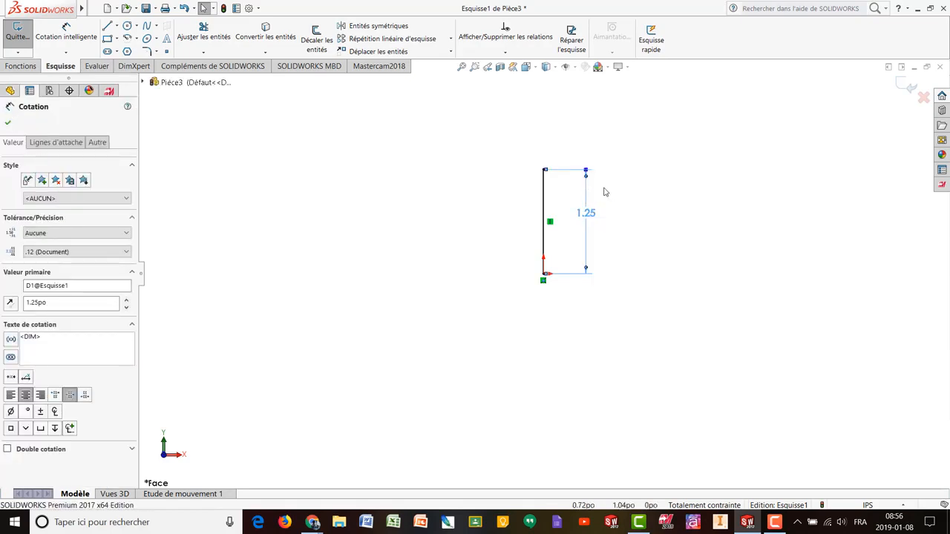
key("Delete")
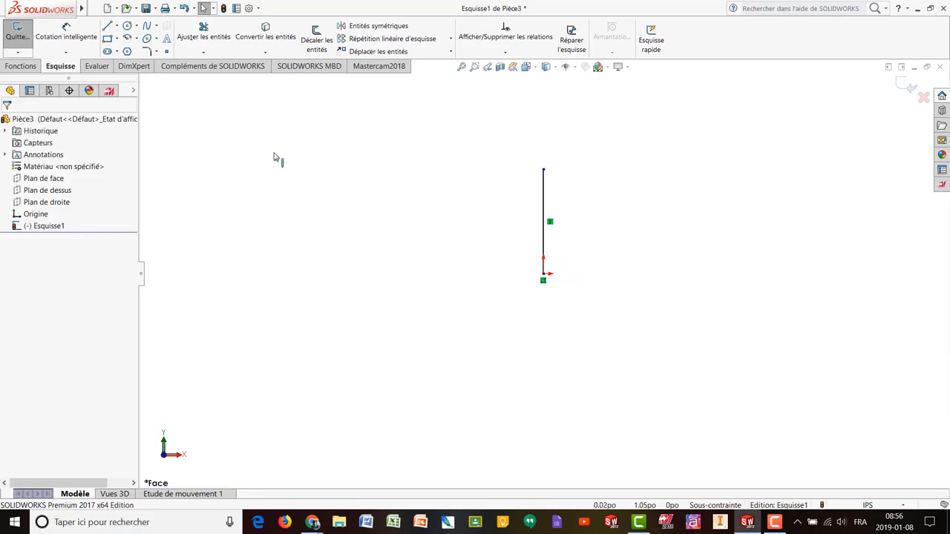
- Re-add a 1.25 in height dimension between the line's origin and top endpoints
left_click(66, 36)
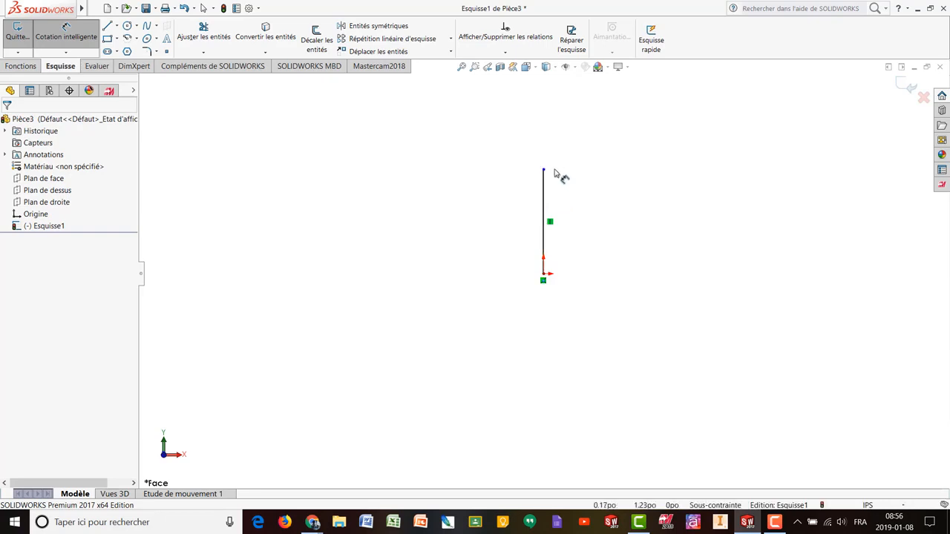
scroll(553, 202, "down", 4)
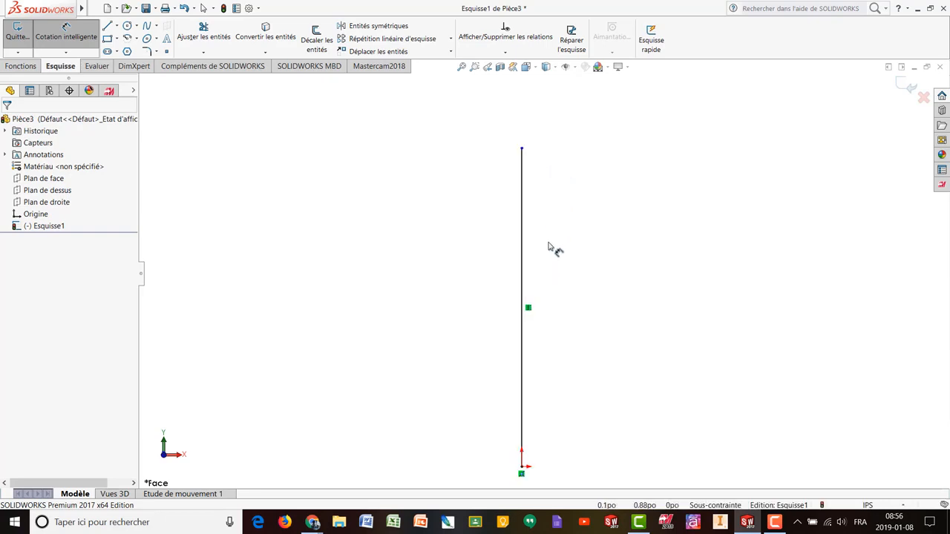
left_click(521, 469)
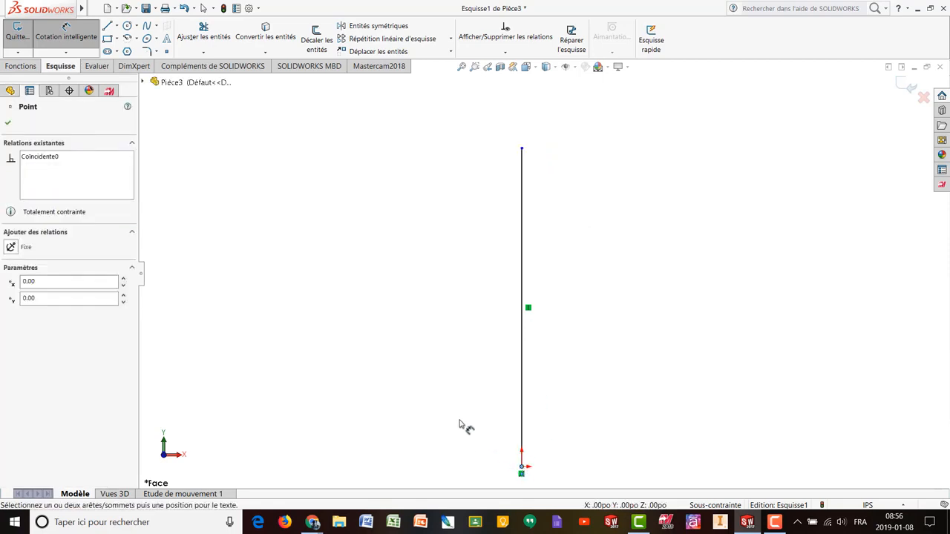
left_click(521, 149)
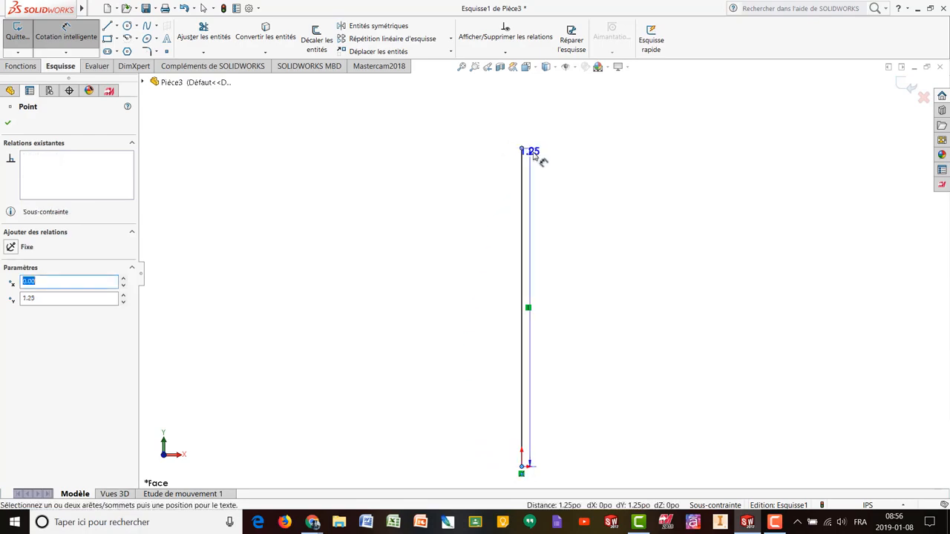
left_click(621, 282)
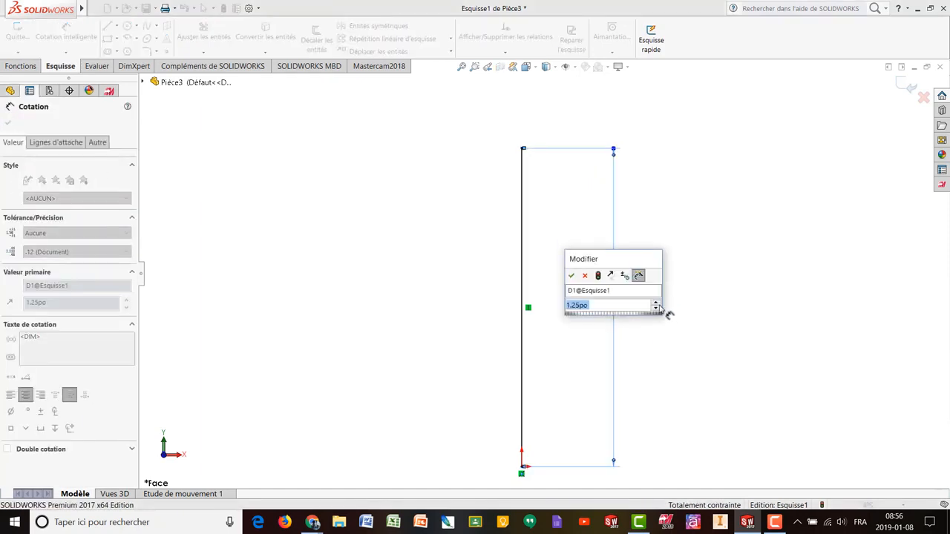
key("Return")
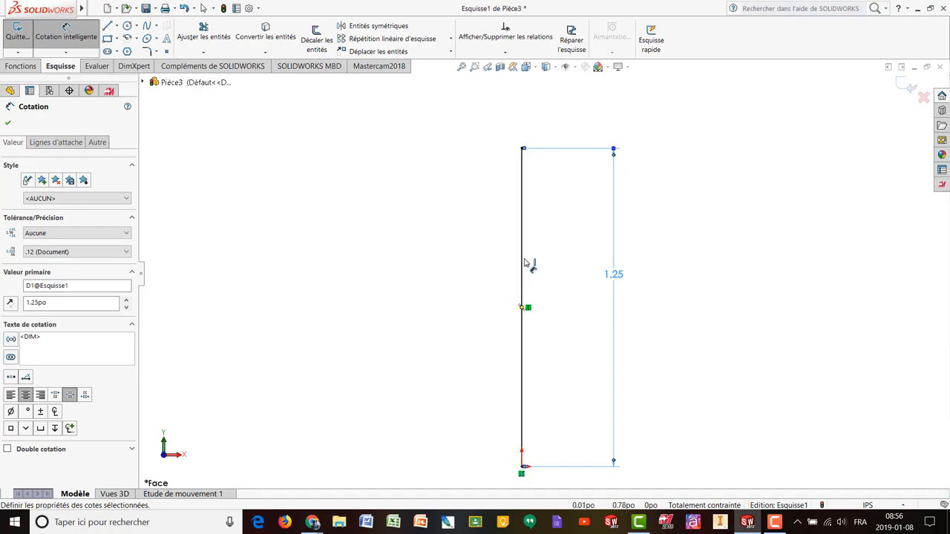
- Draw a horizontal line leftward from the vertical line's top endpoint in Esquisse1
left_click(106, 28)
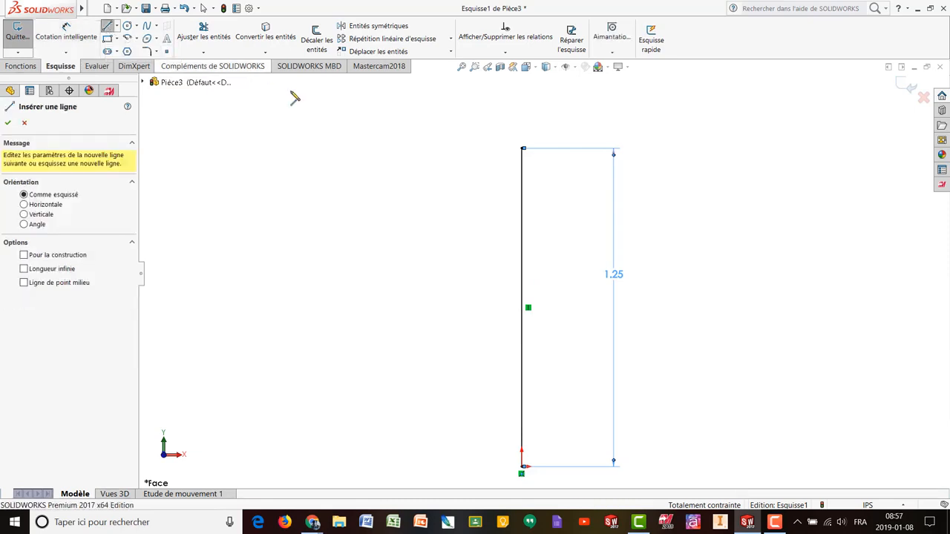
left_click(523, 150)
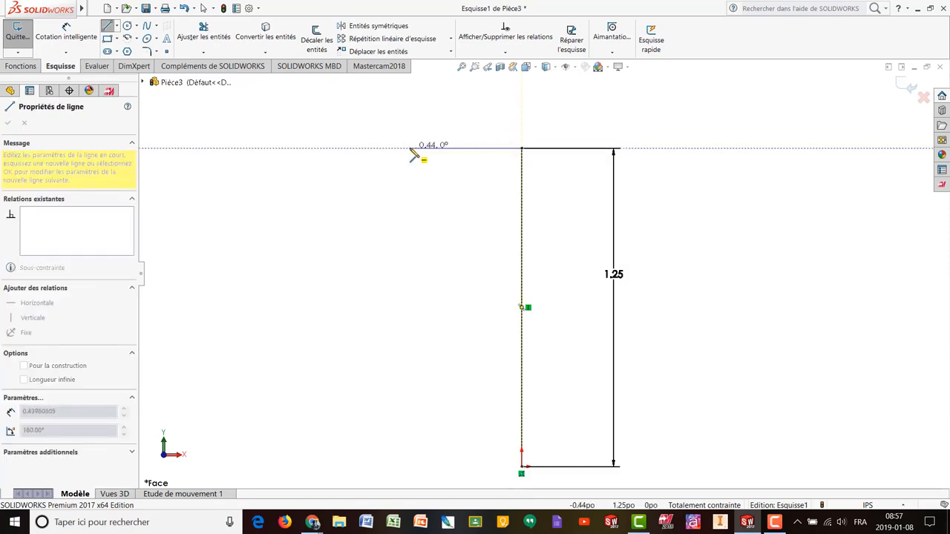
left_click(390, 149)
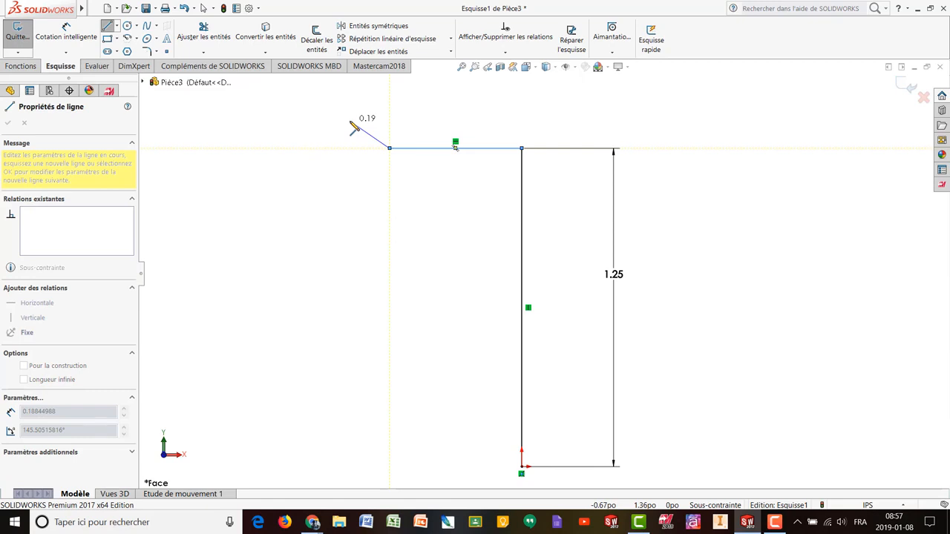
key("Escape")
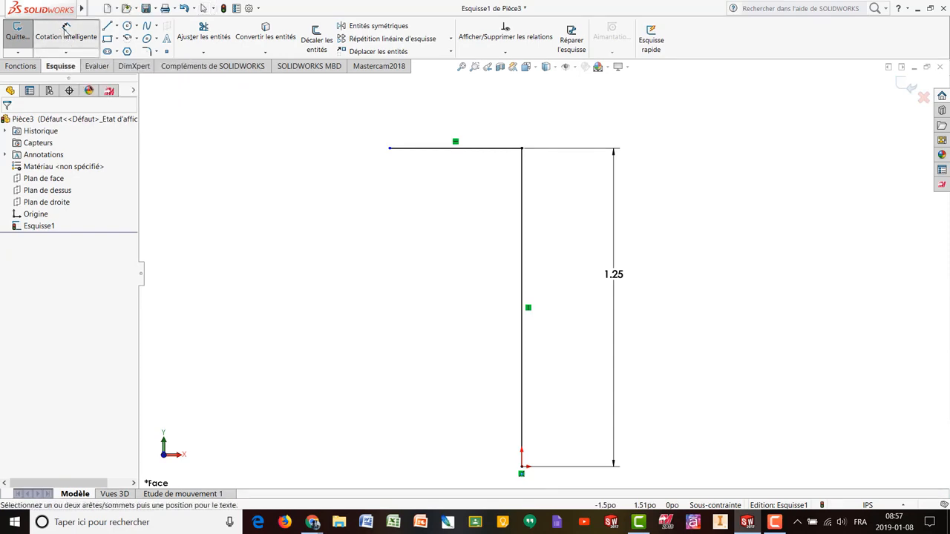
- Dimension the top horizontal line to .500 in, fully defining Esquisse1 again
left_click(66, 30)
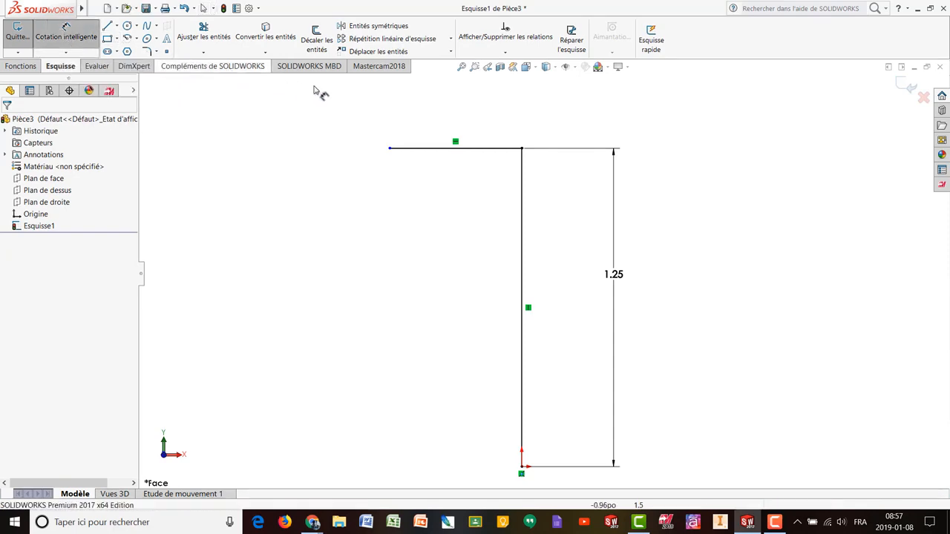
left_click(469, 148)
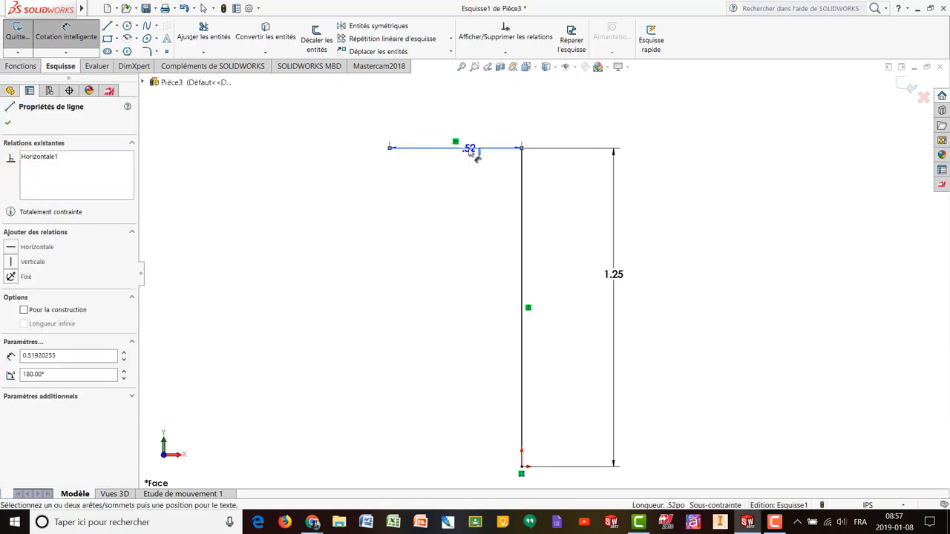
left_click(453, 110)
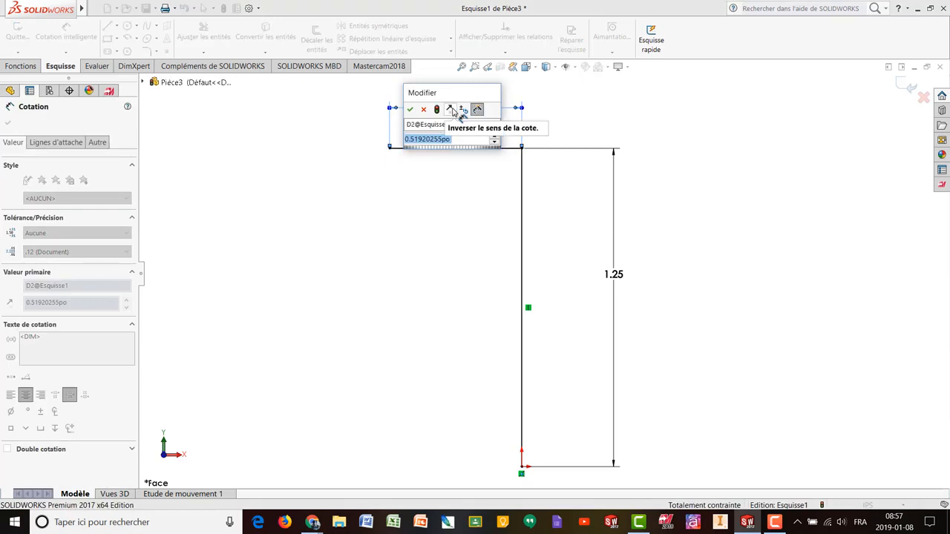
type(".500")
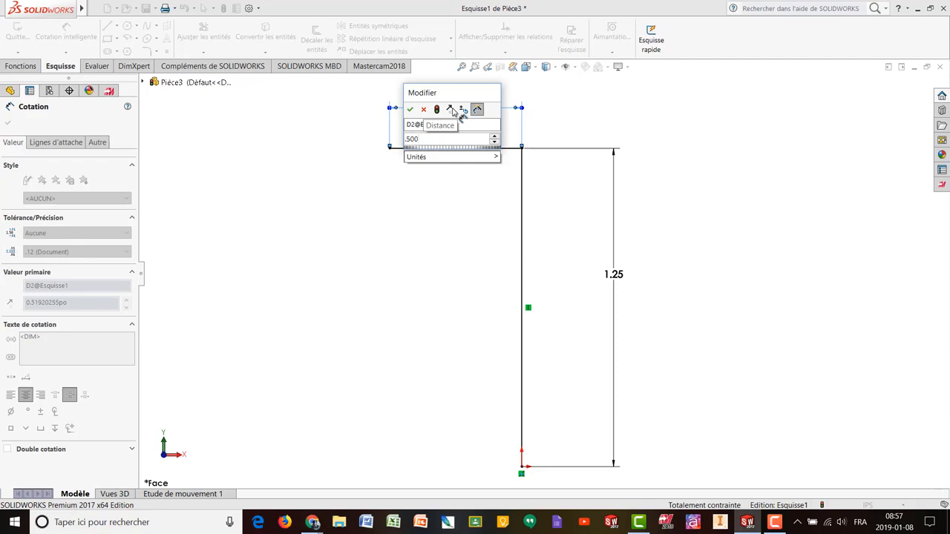
key("Return")
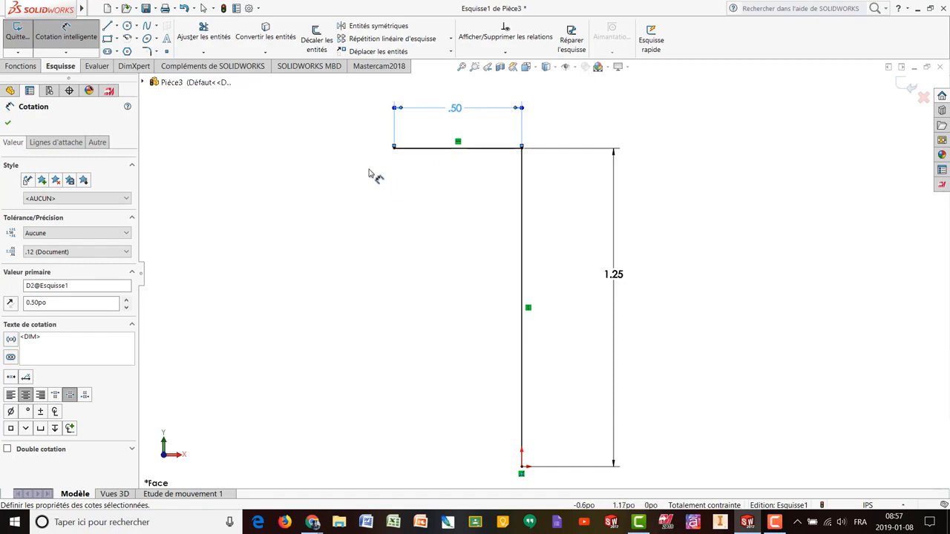
left_click(109, 30)
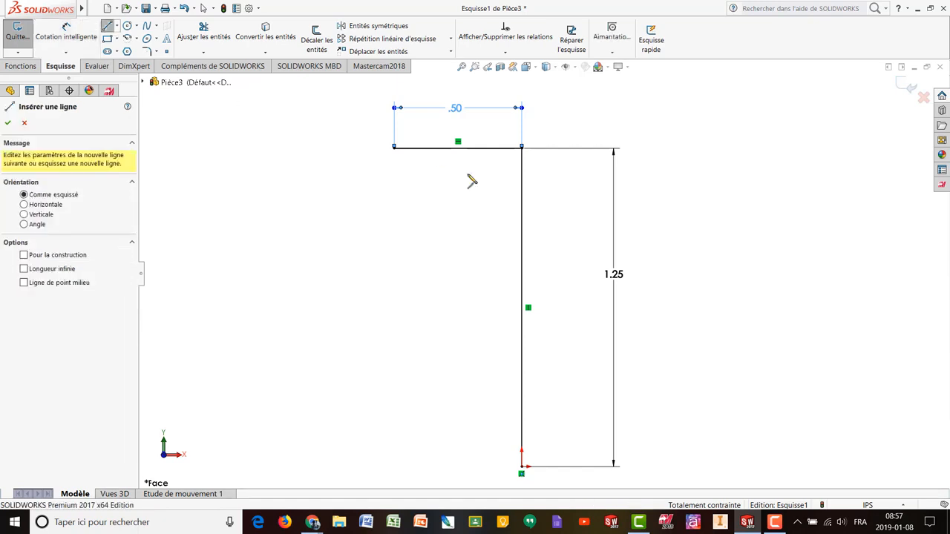
- Draw a vertical line down from the top line's left end
left_click(394, 148)
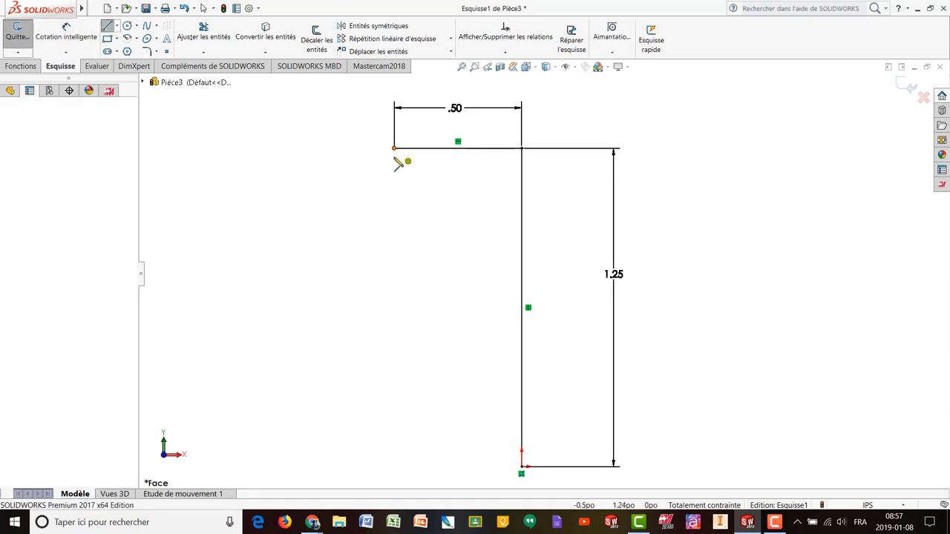
left_click(395, 239)
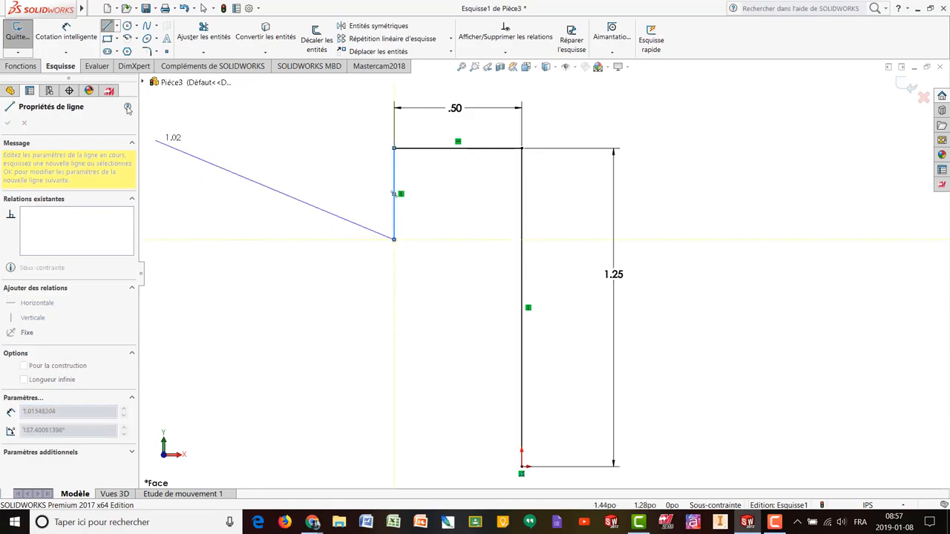
key("Escape")
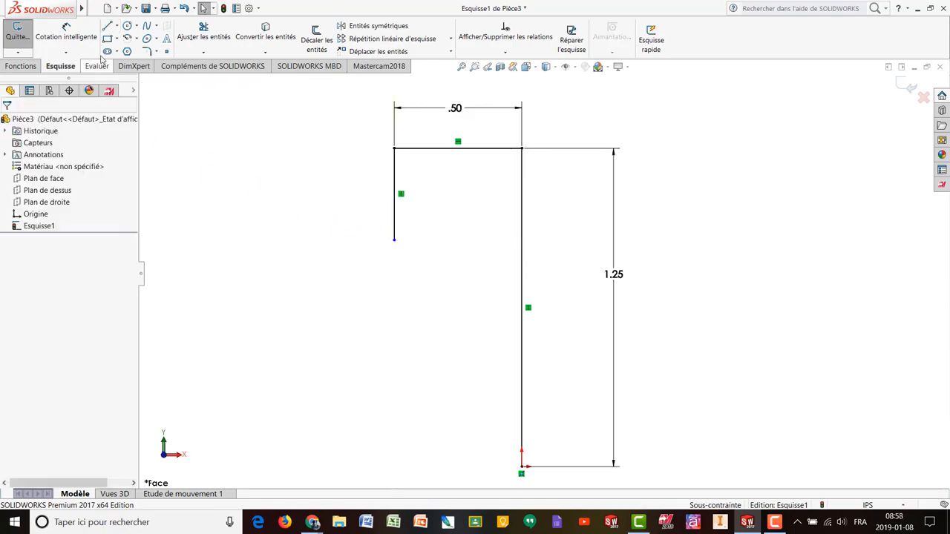
- Dimension the new vertical line with the expression 1.25-.75, giving 0.50 in
left_click(72, 34)
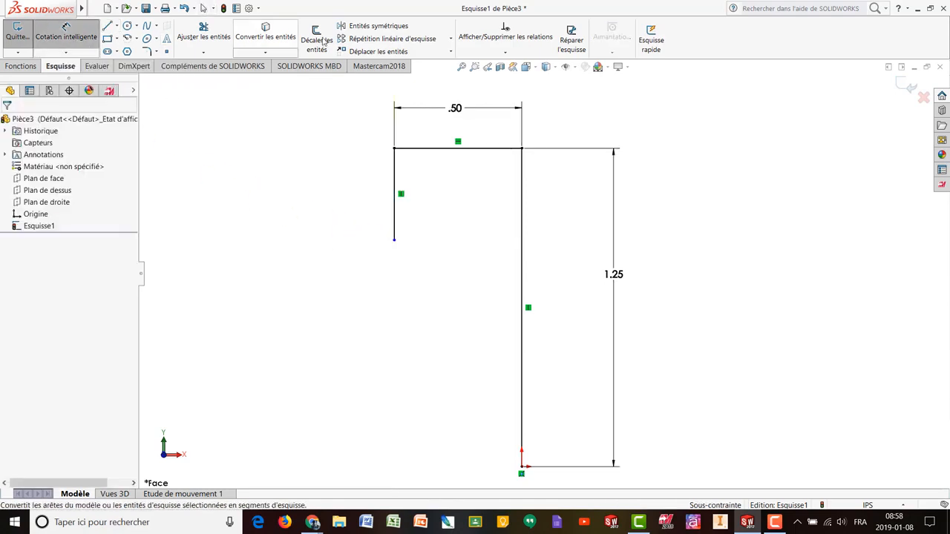
left_click(397, 192)
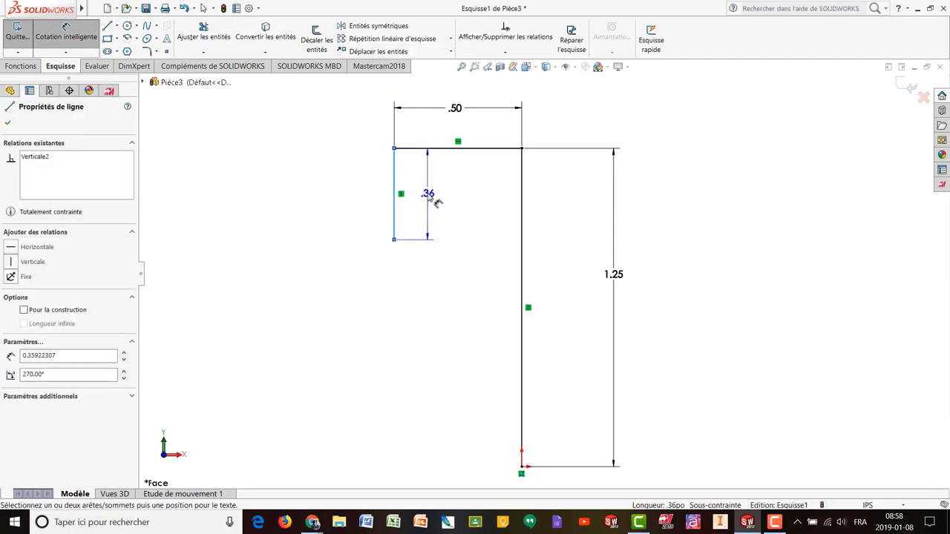
left_click(428, 196)
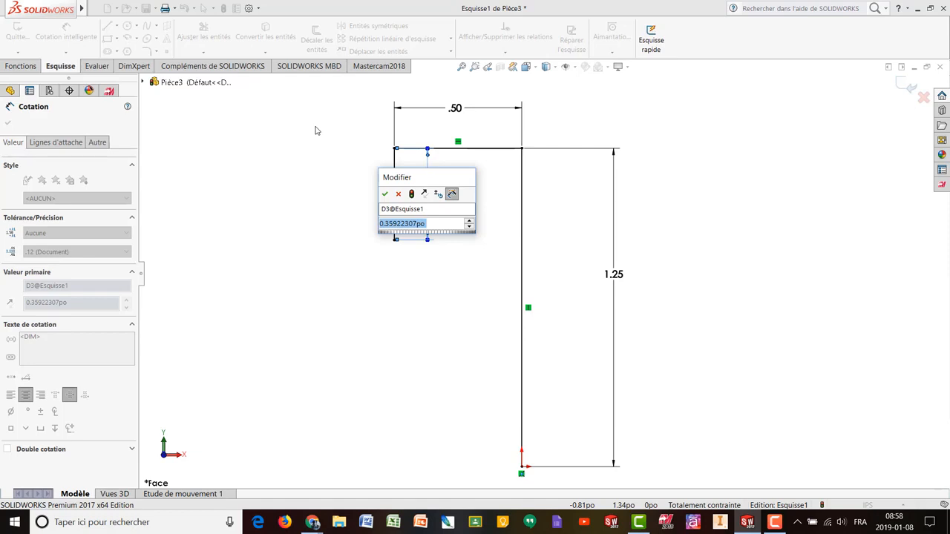
type("1.2")
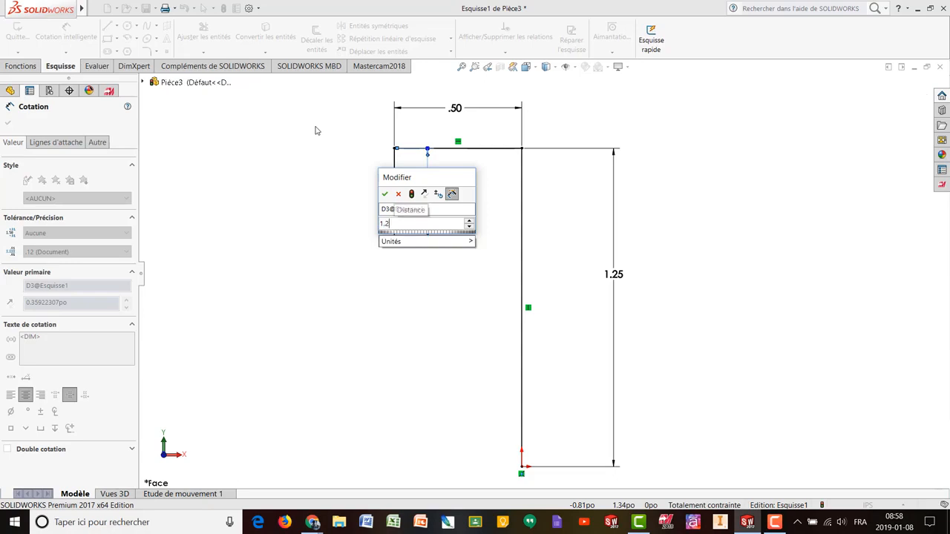
type("5-")
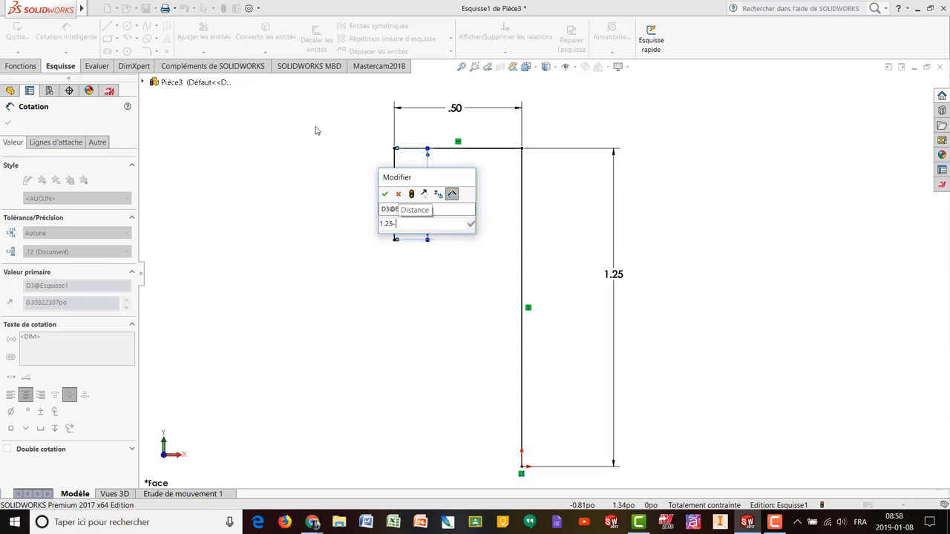
type(".75")
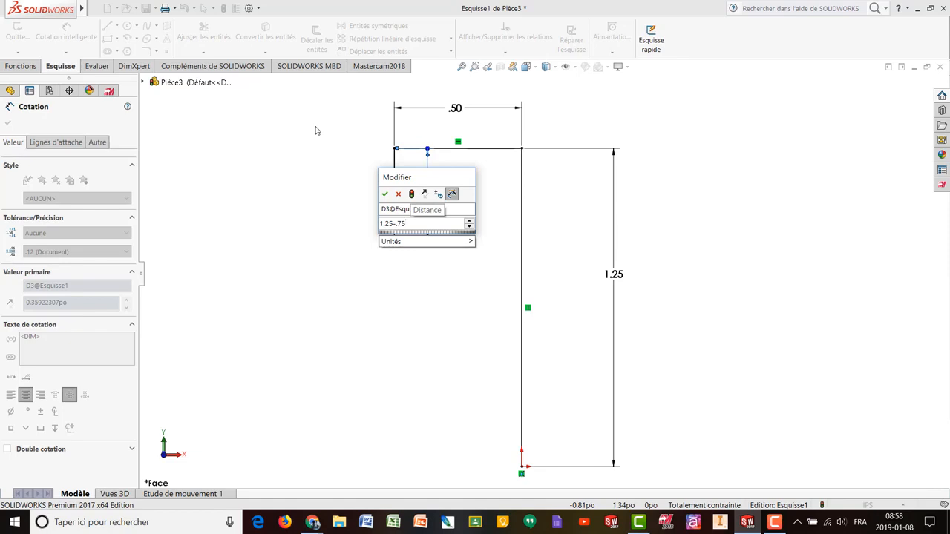
key("Return")
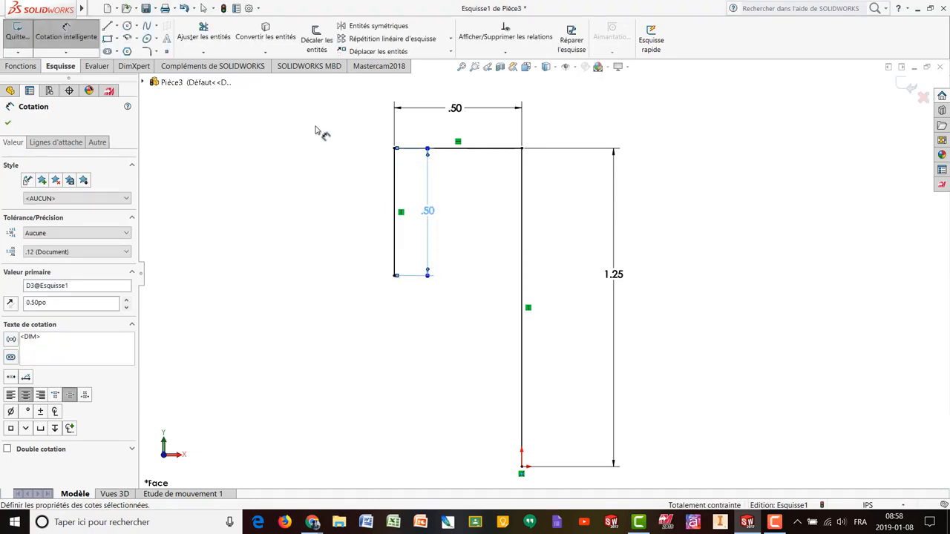
left_click(107, 27)
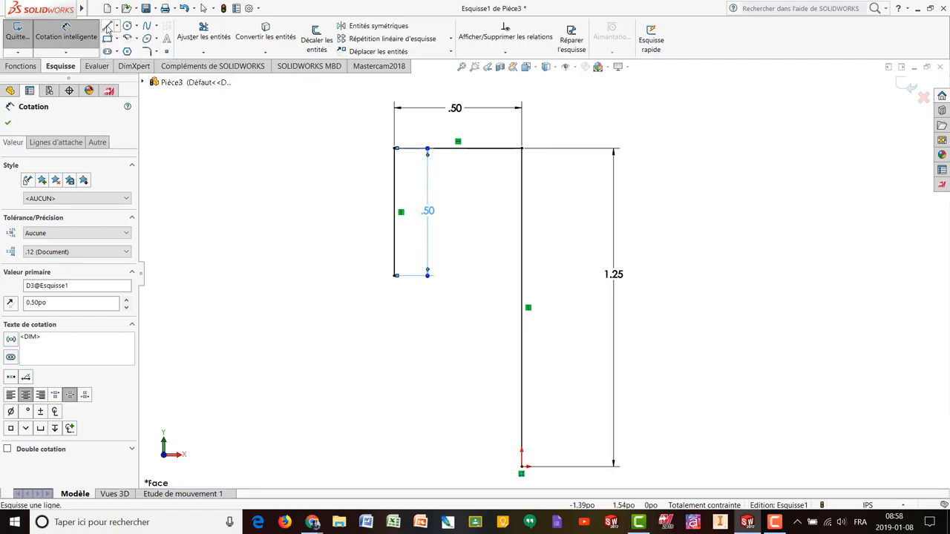
- Draw a horizontal line left from the lower corner and dimension its length, entering .75
left_click(395, 277)
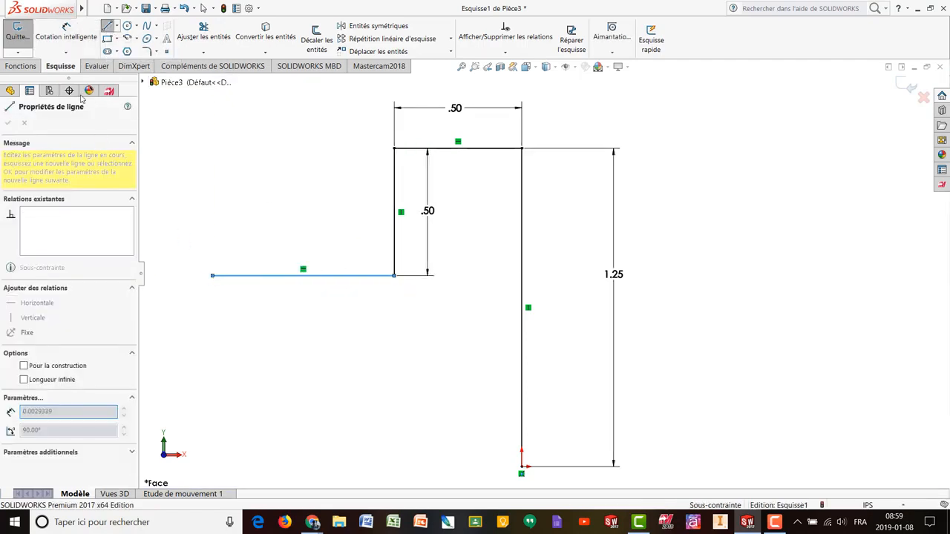
key("Escape")
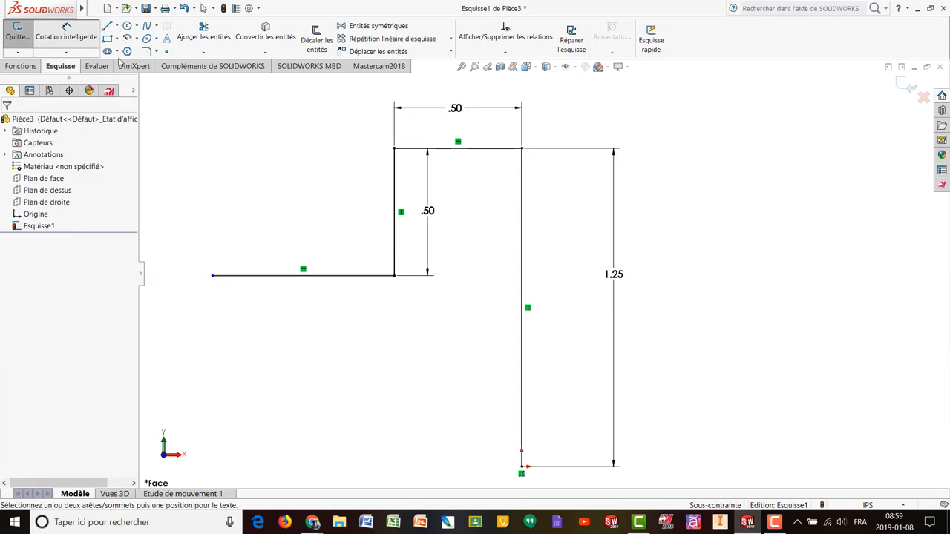
left_click(322, 277)
left_click(295, 327)
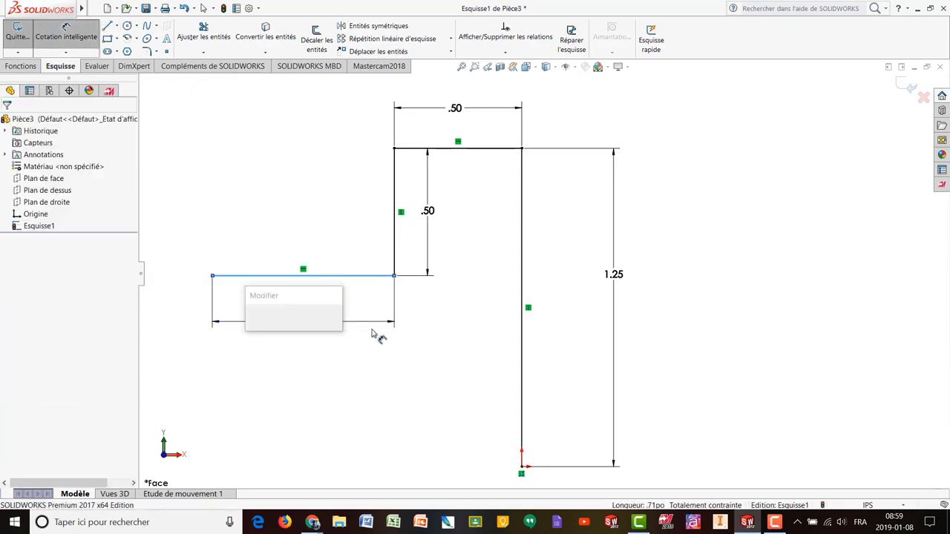
type(".75")
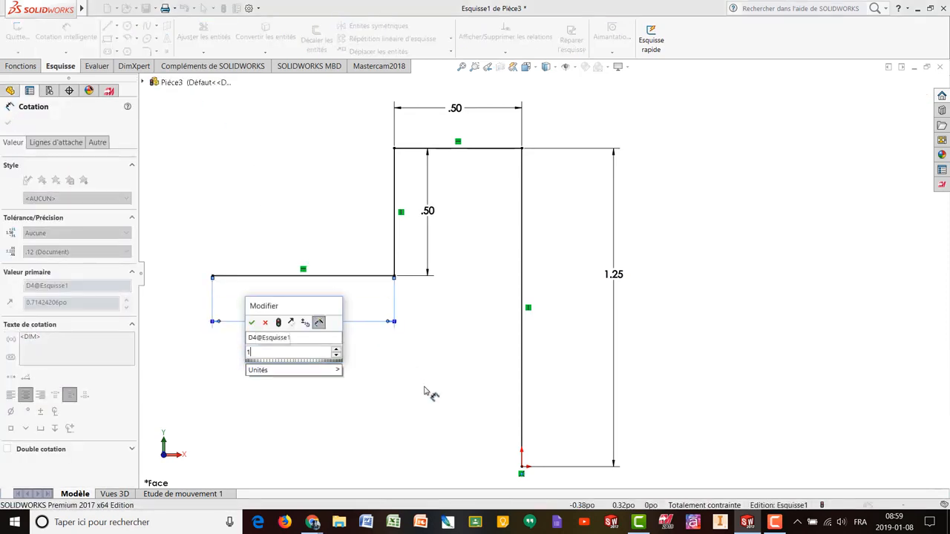
key("Return")
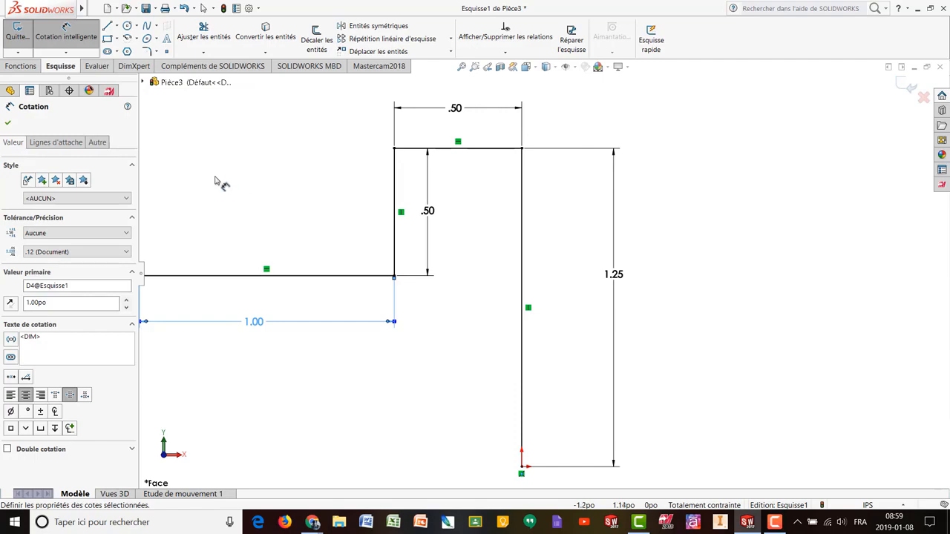
middle_click_drag(232, 177, 490, 168, "ctrl")
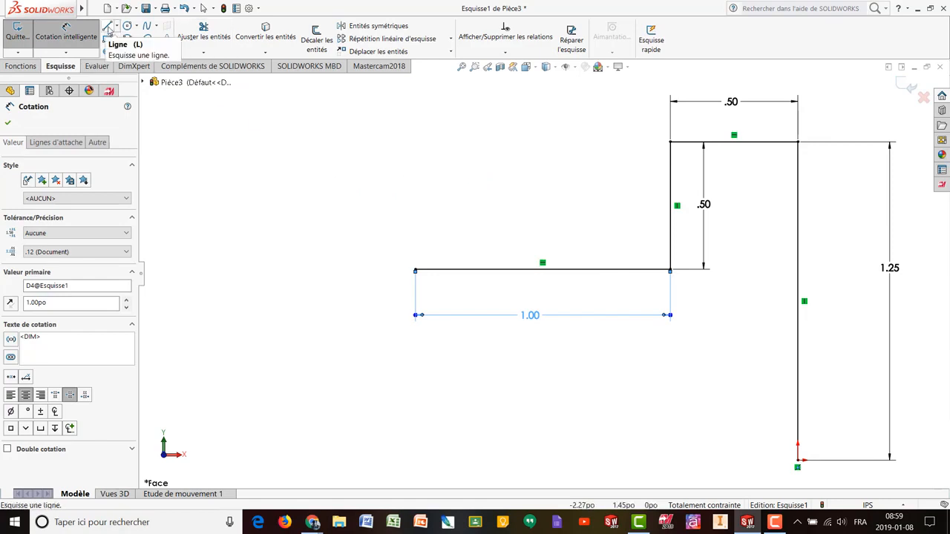
left_click(416, 270)
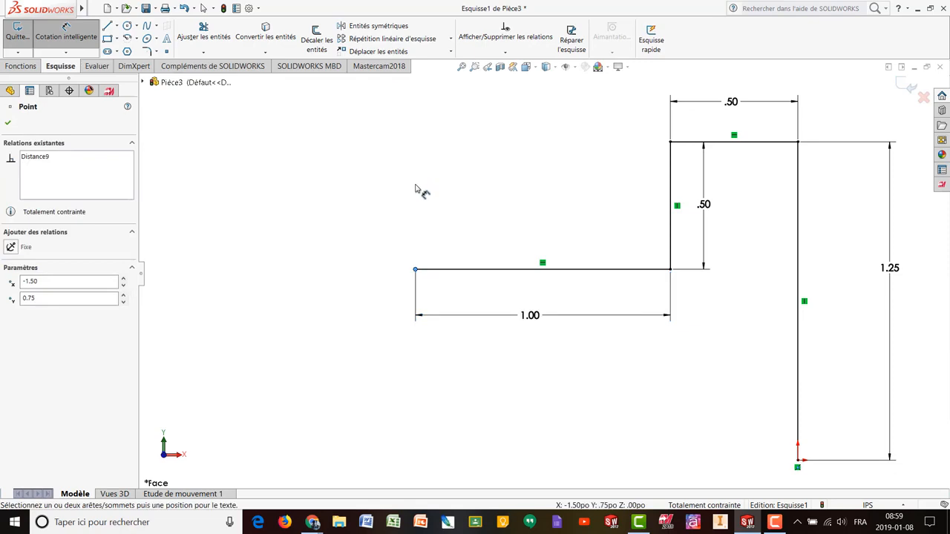
- Draw a vertical line up from the bottom line's left end, then a horizontal line leftward at the top
left_click(107, 25)
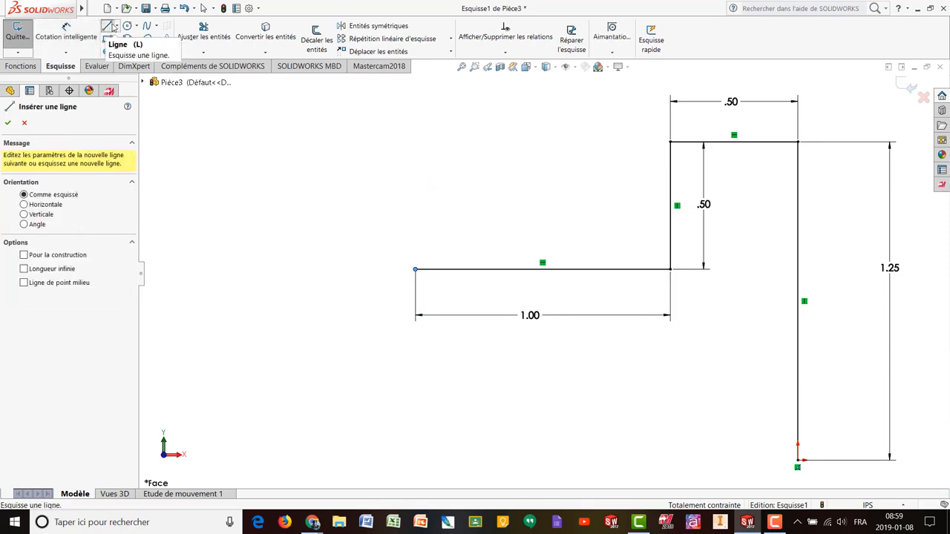
left_click(415, 269)
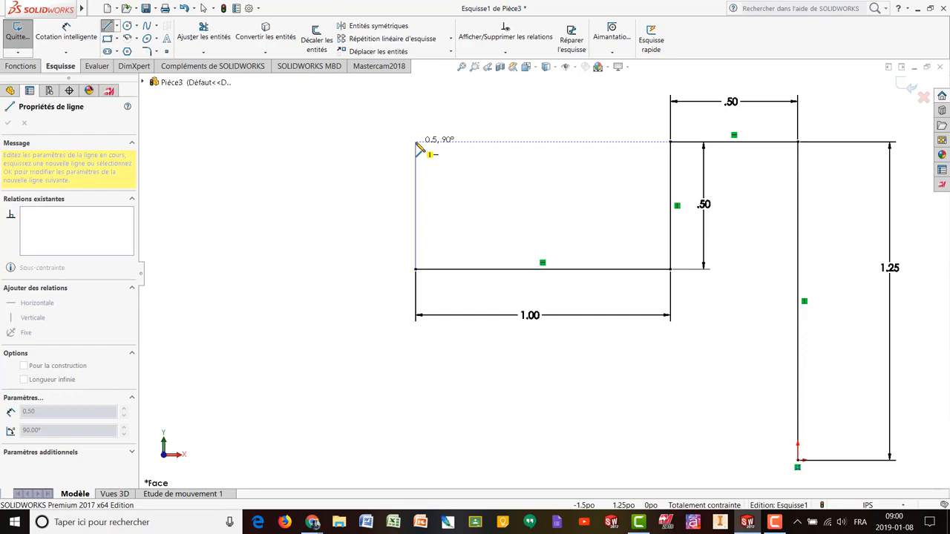
double_click(416, 143)
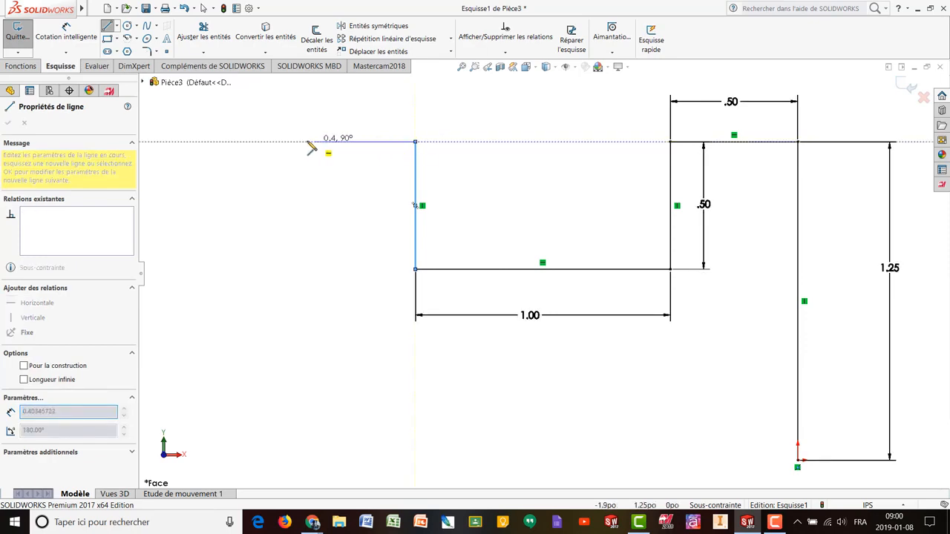
double_click(279, 141)
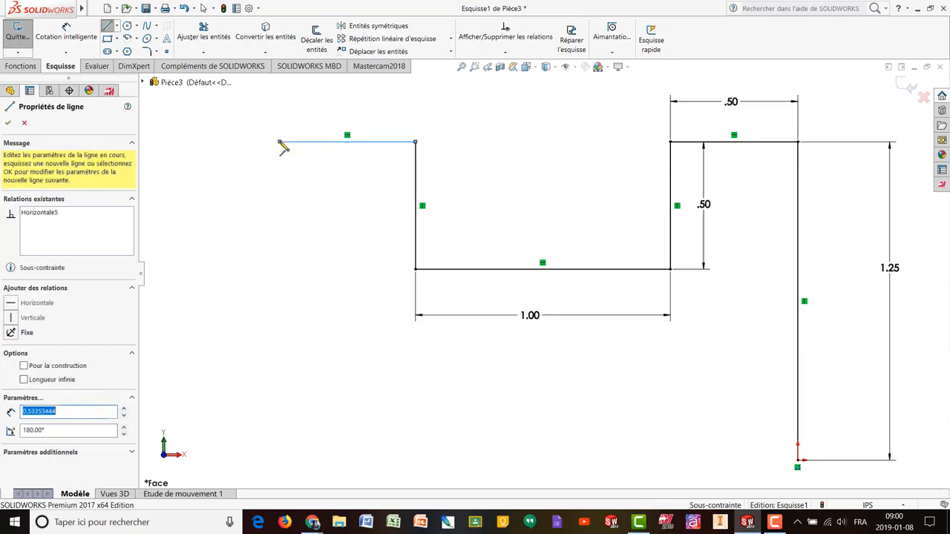
- Dimension the top-left horizontal line to .5 in
left_click(65, 35)
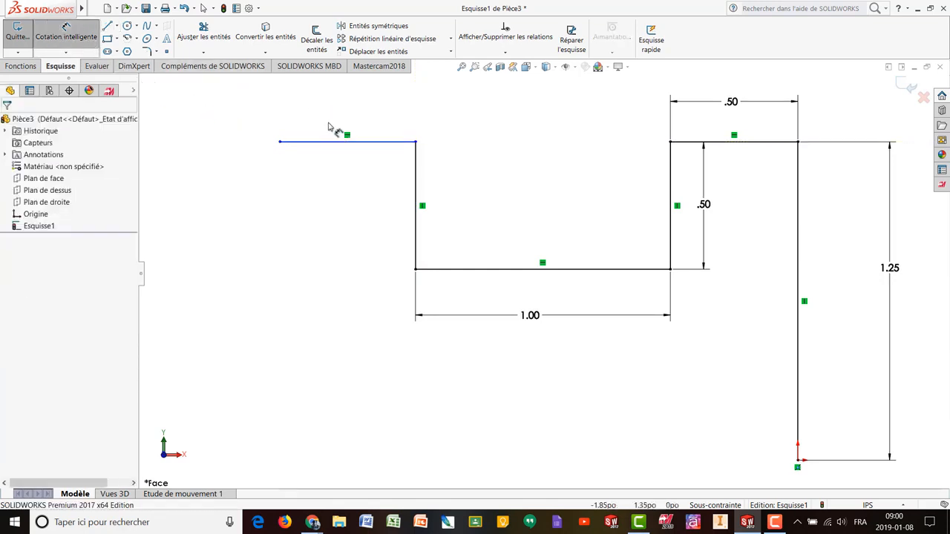
left_click(375, 142)
left_click(343, 100)
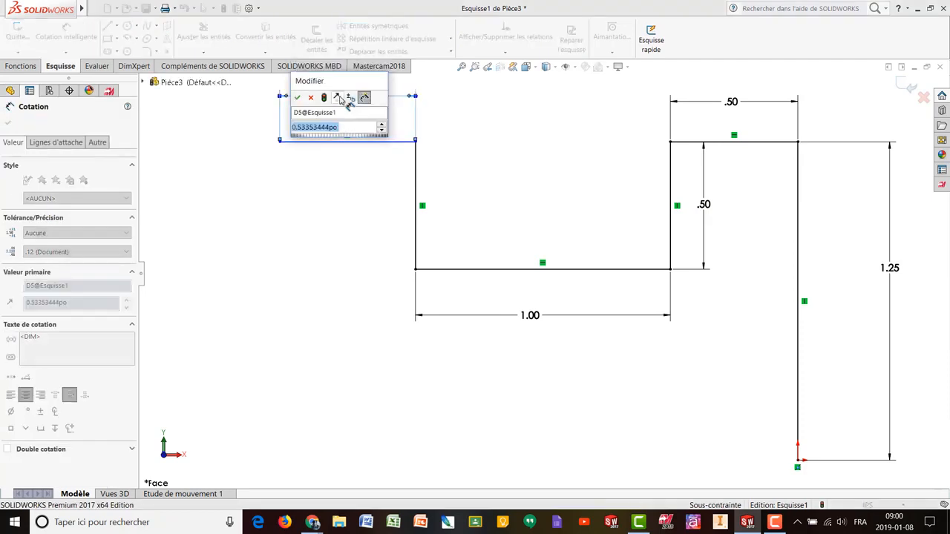
type(".5")
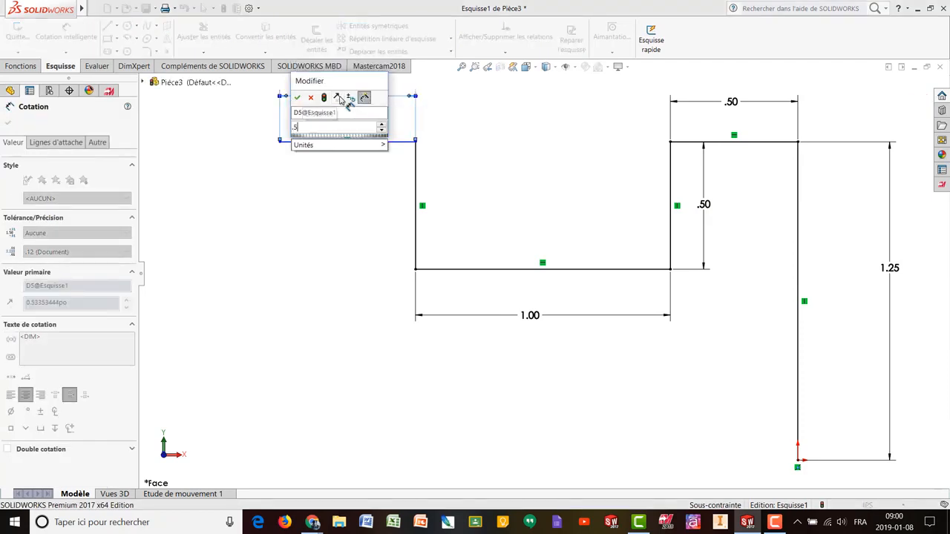
key("Return")
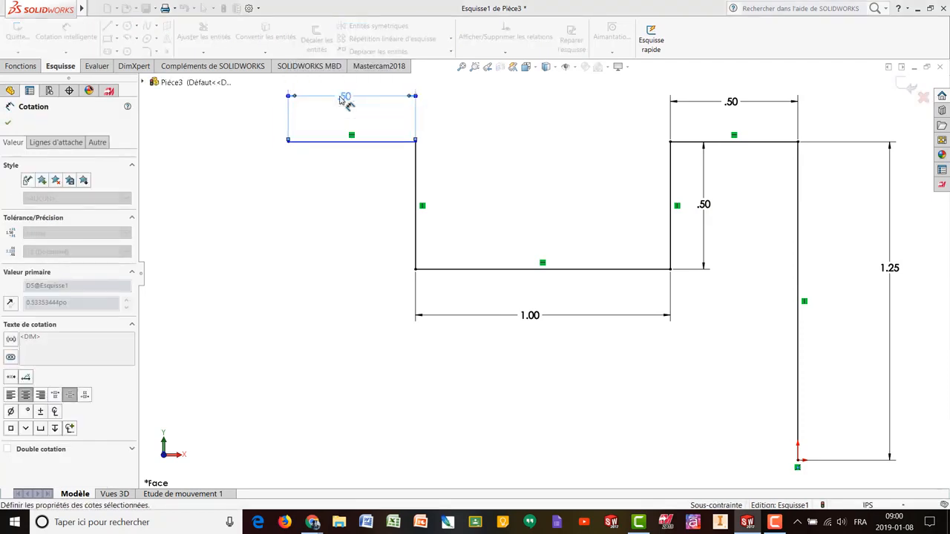
left_click(107, 27)
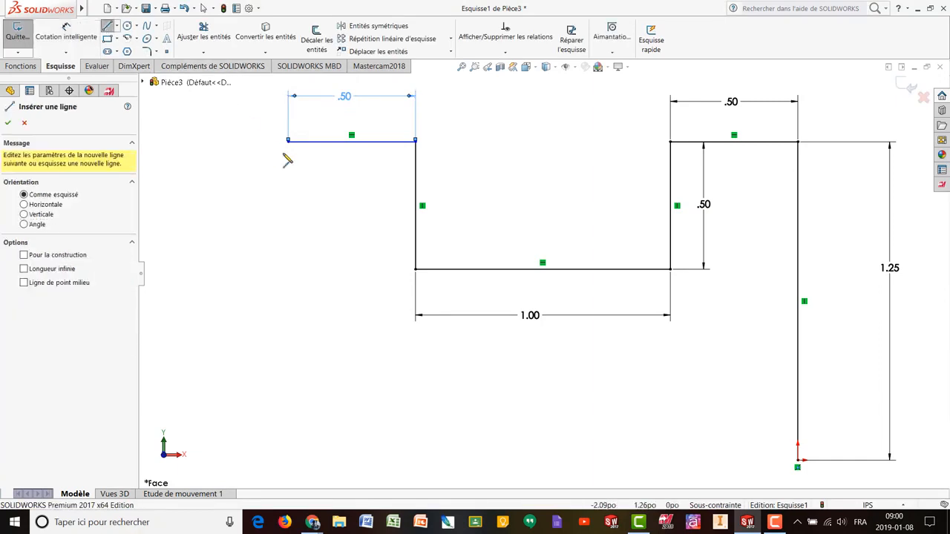
- Draw the 1.25 in left side and the bottom edge back to the start, closing the U profile
left_click(288, 141)
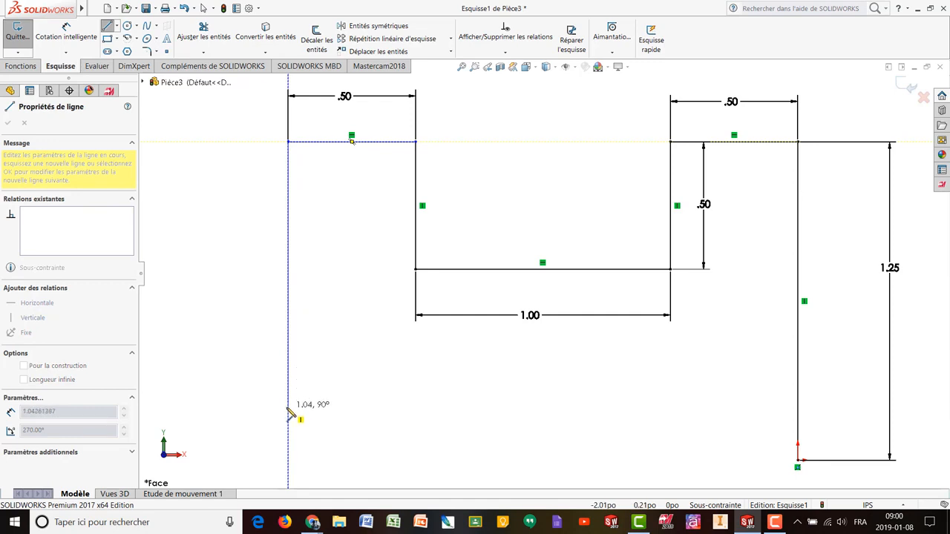
double_click(290, 461)
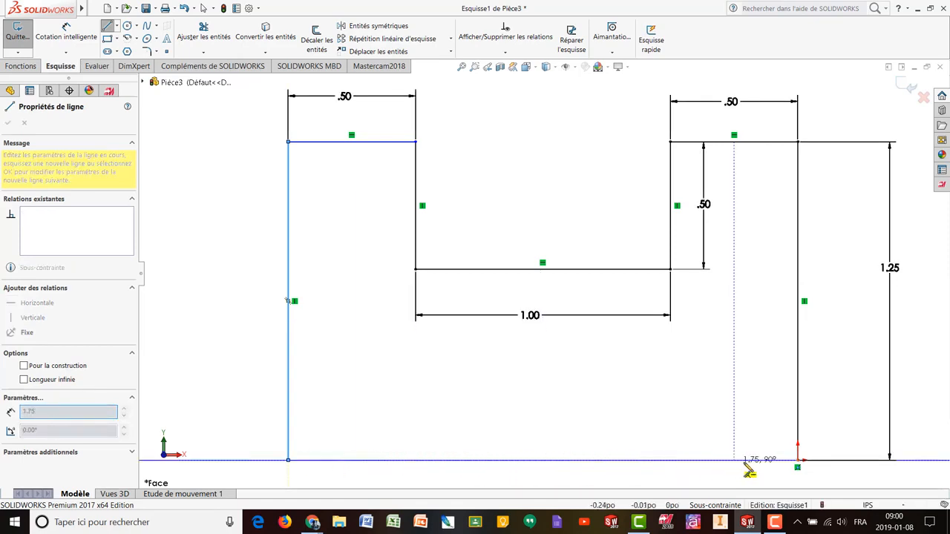
left_click(798, 461)
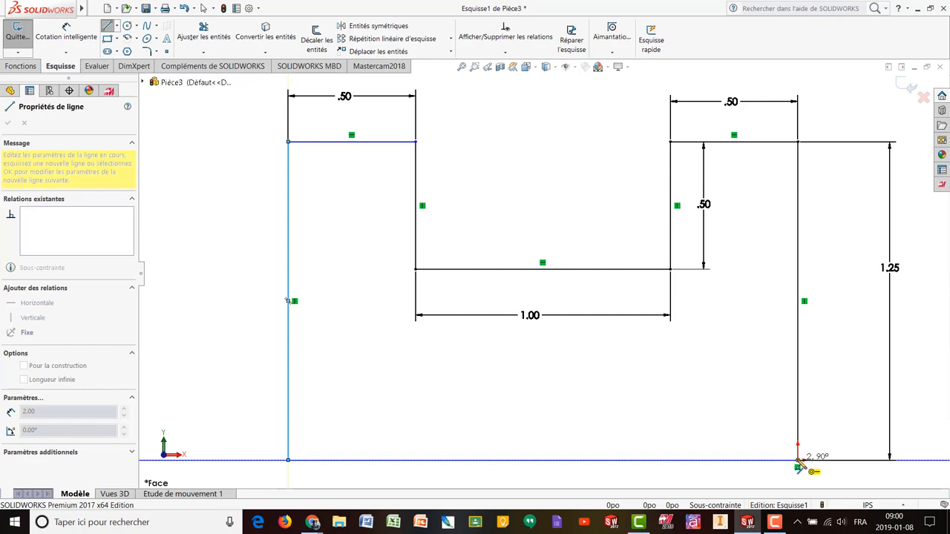
double_click(288, 460)
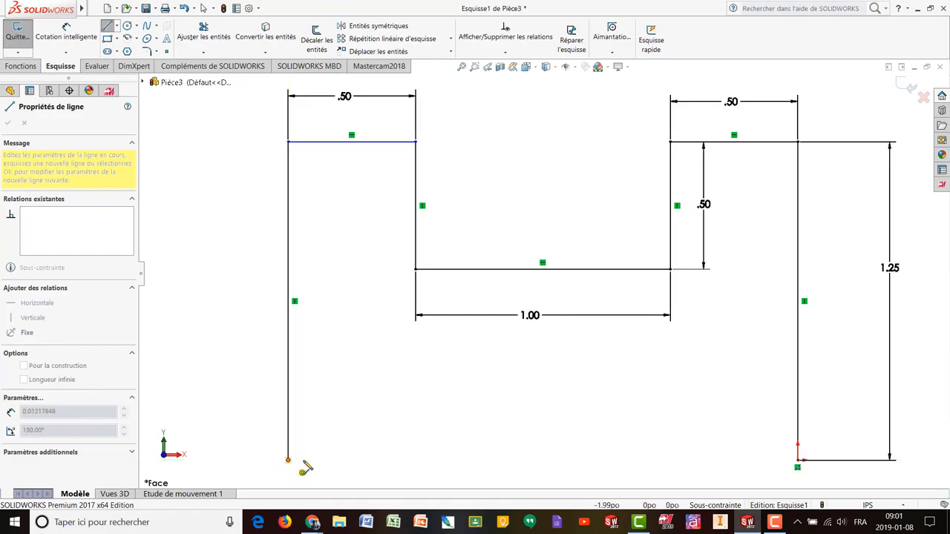
left_click(289, 460)
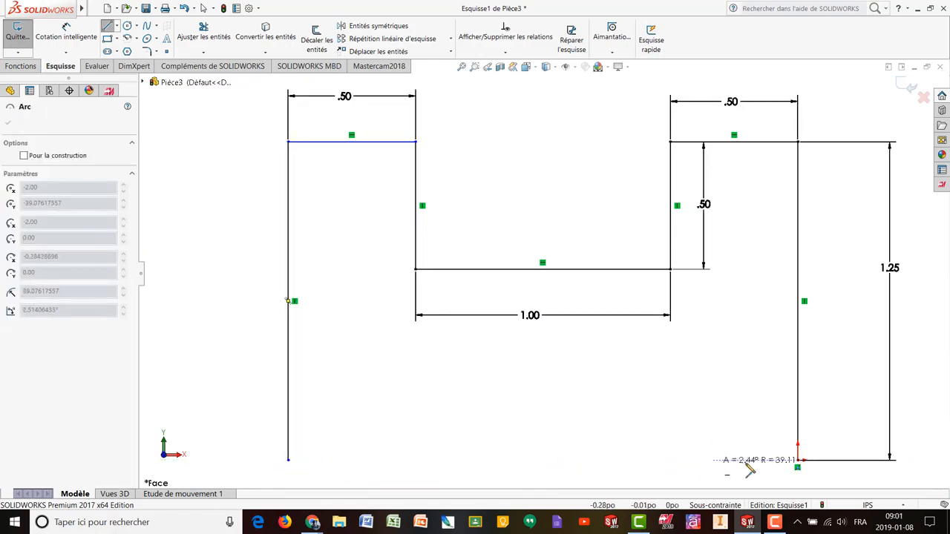
left_click(798, 460)
left_click(798, 461)
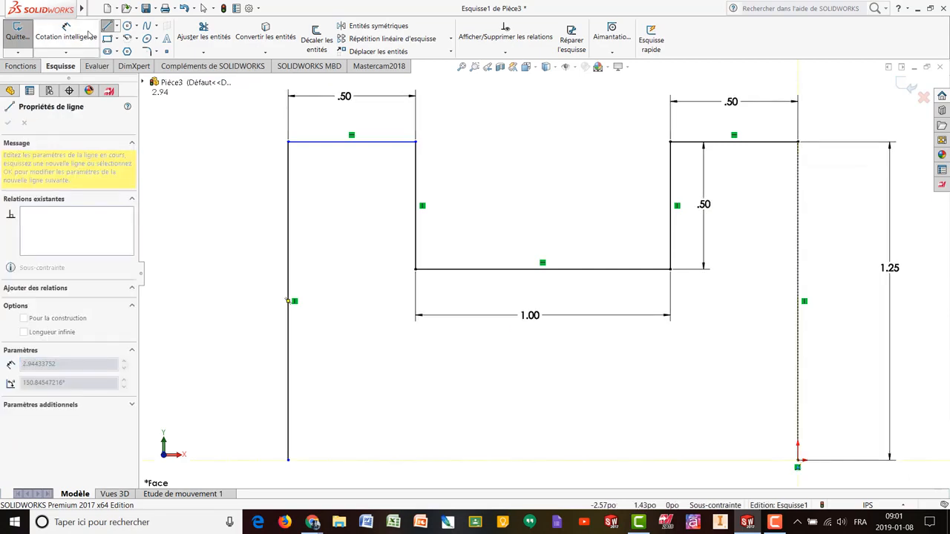
left_click(289, 460)
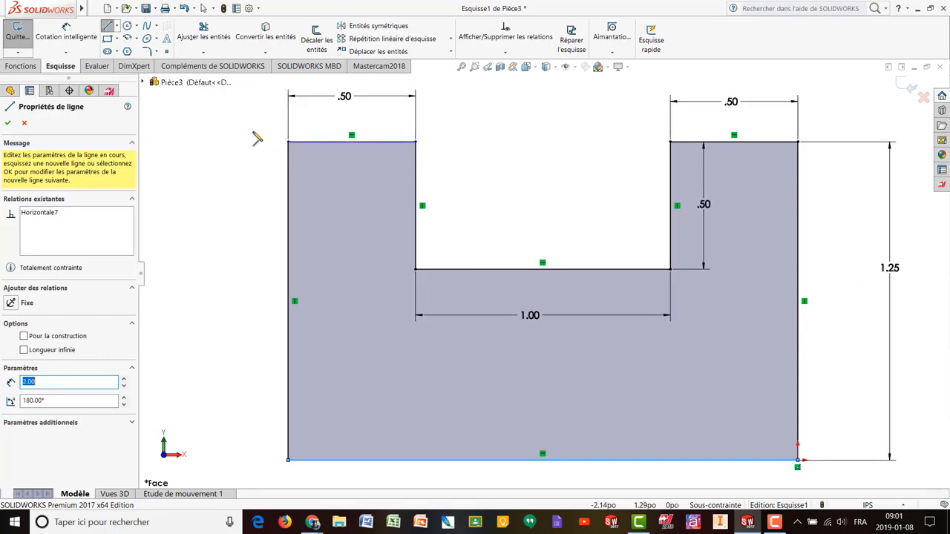
key("Escape")
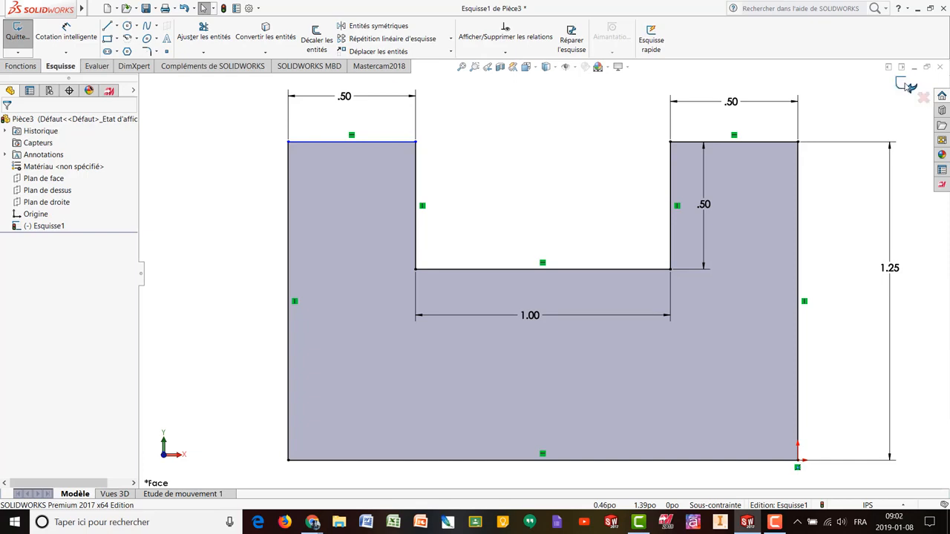
- Exit Esquisse1, tilt the view, and bring up the Features tools
left_click(907, 87)
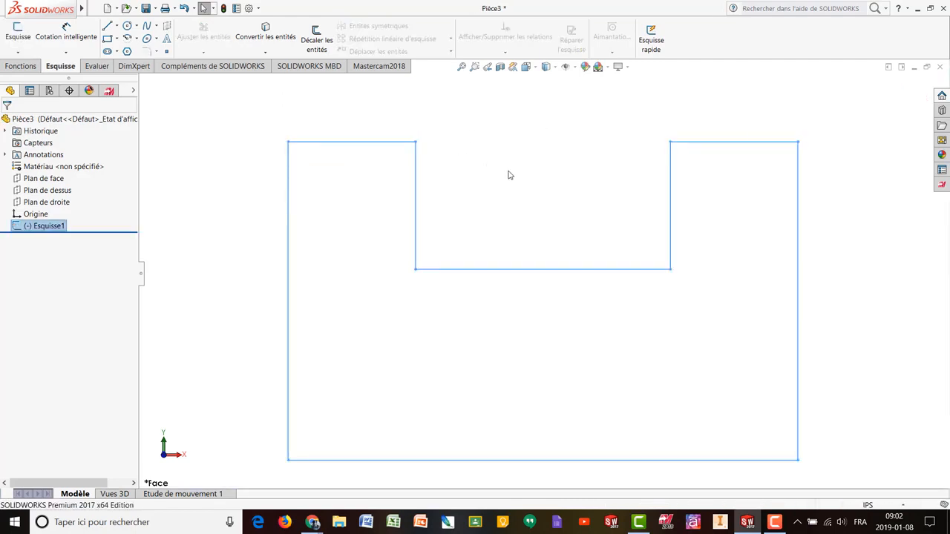
mouse_move(510, 174)
middle_mouse_down()
mouse_move(490, 186)
mouse_move(456, 261)
mouse_move(520, 148)
mouse_move(502, 195)
mouse_move(475, 161)
mouse_move(497, 208)
mouse_move(497, 195)
middle_mouse_up()
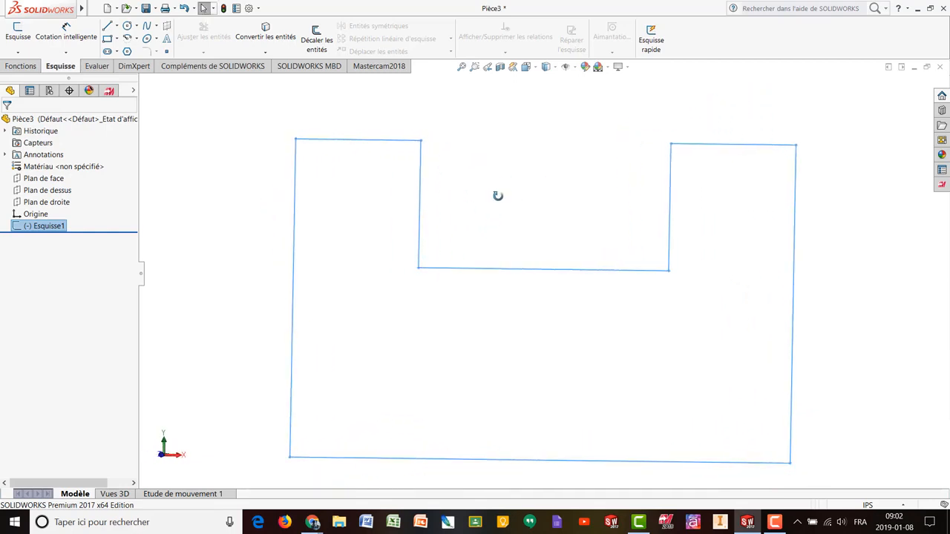
left_click(22, 67)
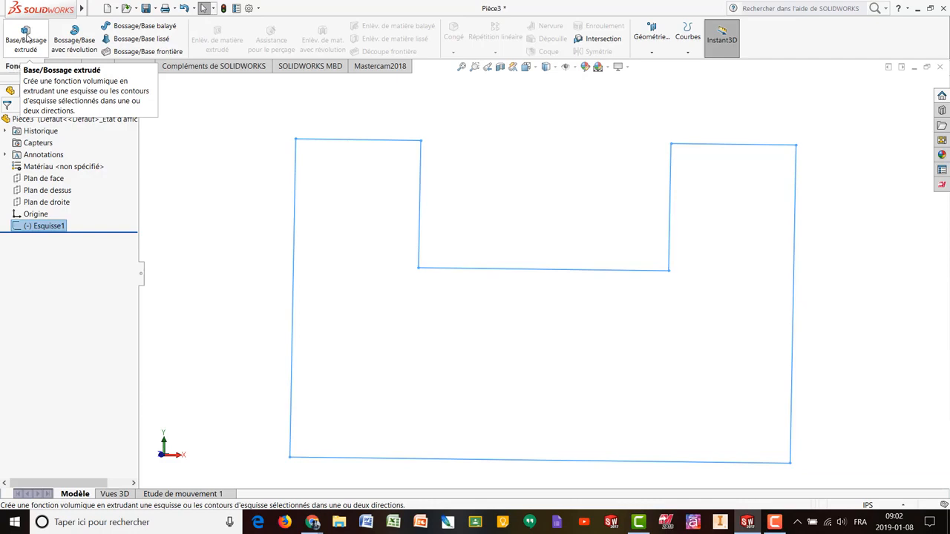
- Start a Borgne (Blind) boss-extrusion of the U profile with a 1.0 in depth
left_click(26, 38)
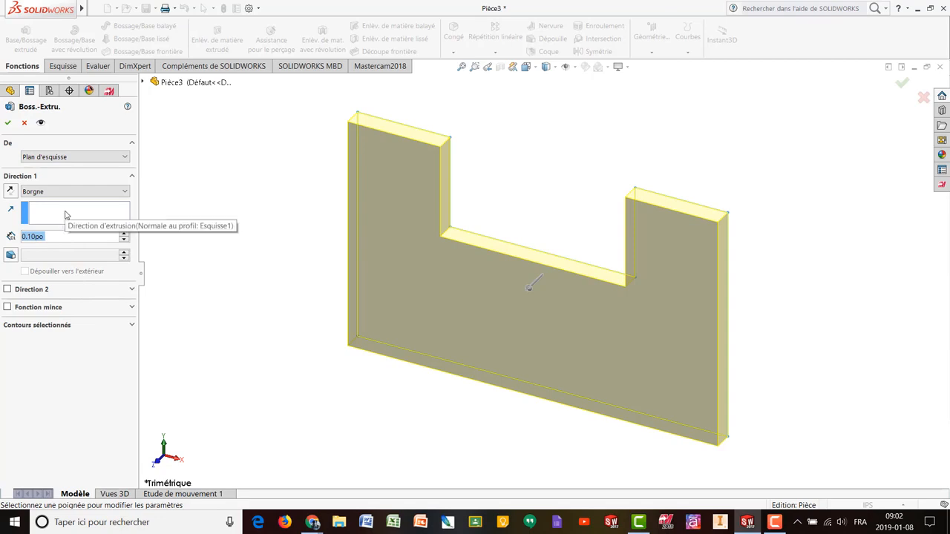
left_click(126, 194)
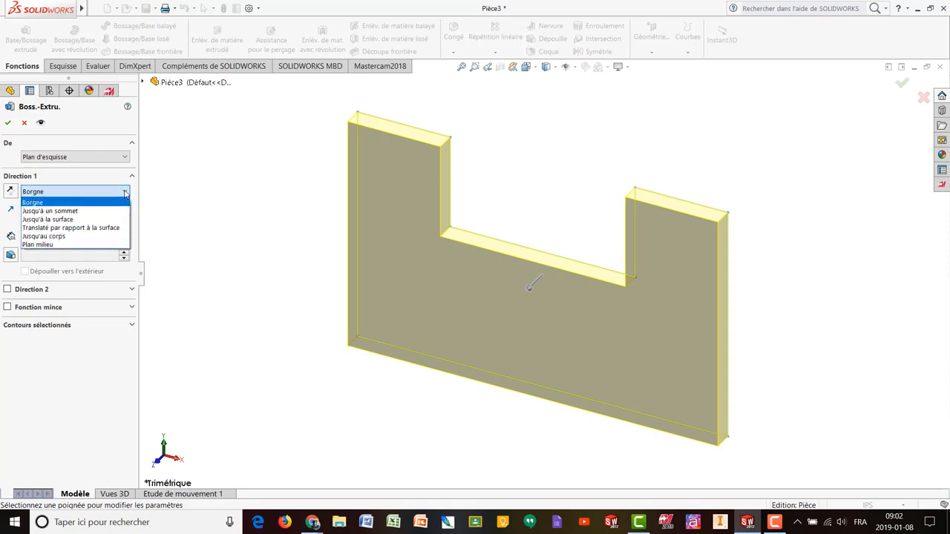
left_click(50, 203)
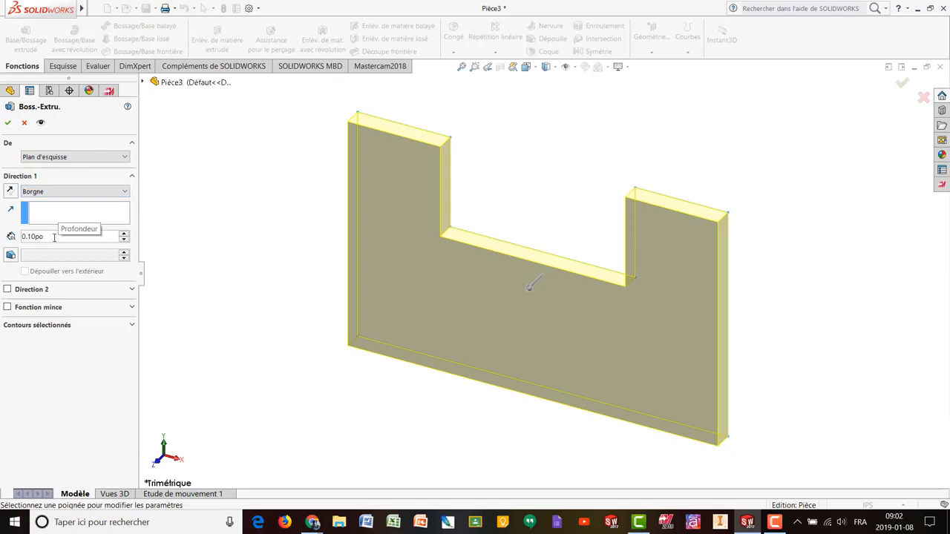
double_click(41, 237)
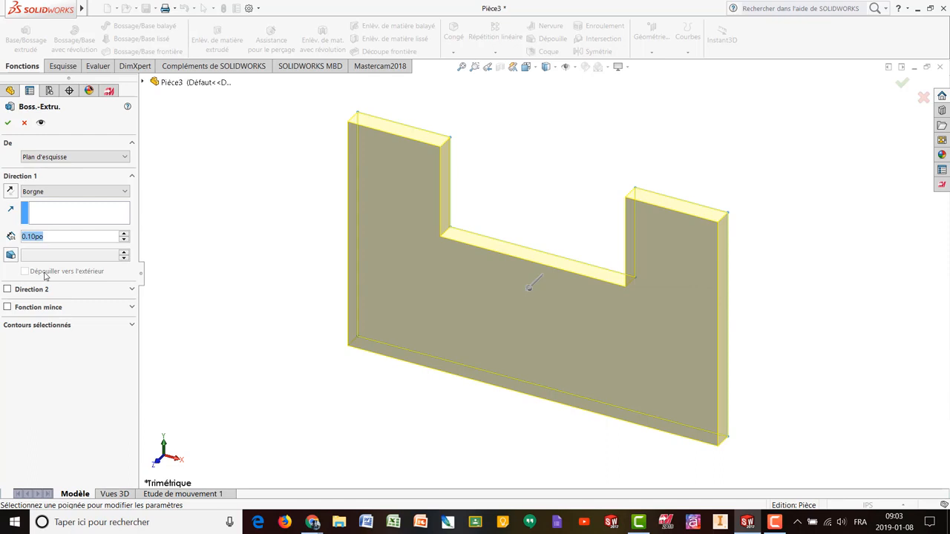
type("1.0")
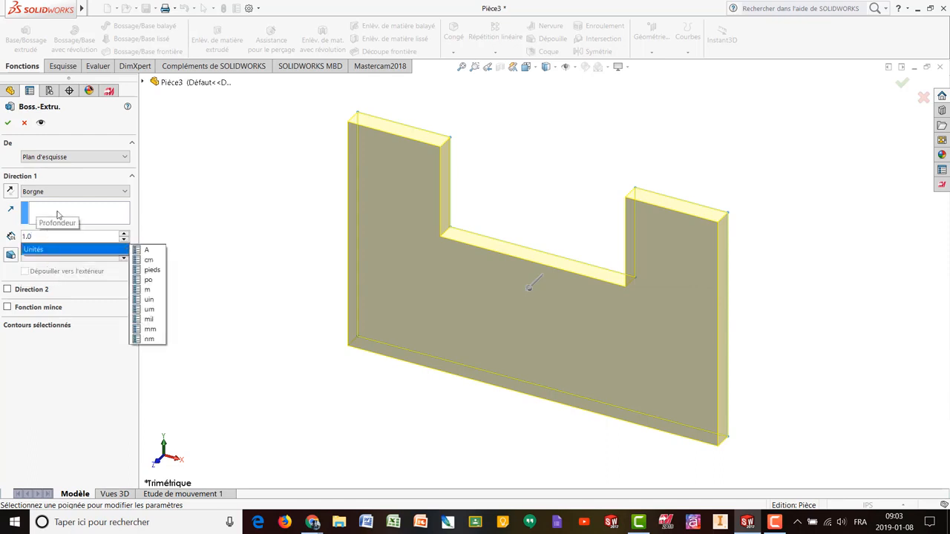
key("Return")
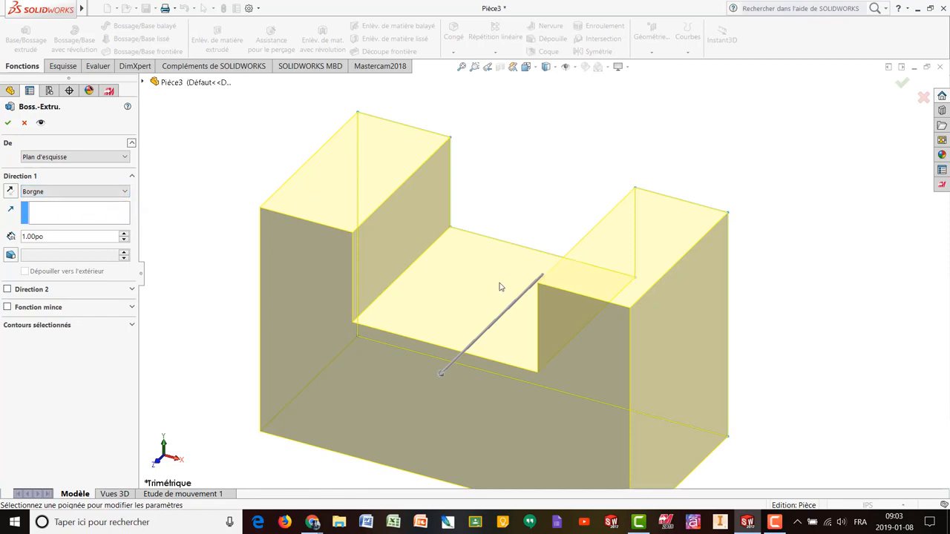
- Change the Blind extrusion depth to 1.25 in and fit the preview in view
left_click(125, 192)
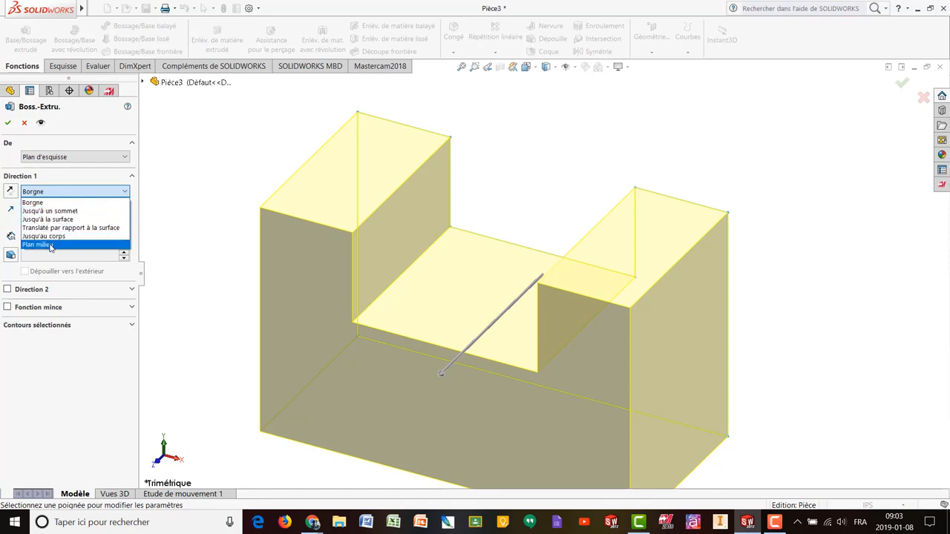
left_click(117, 195)
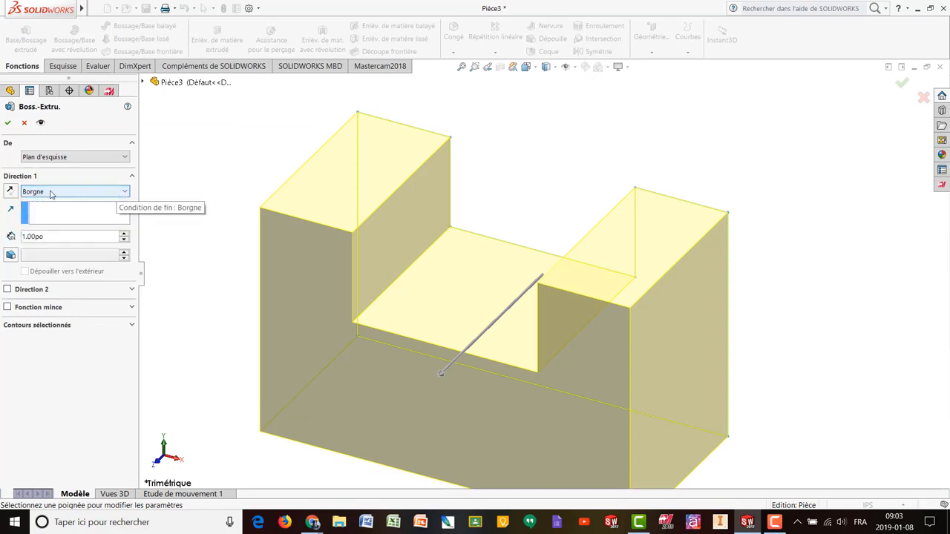
double_click(63, 236)
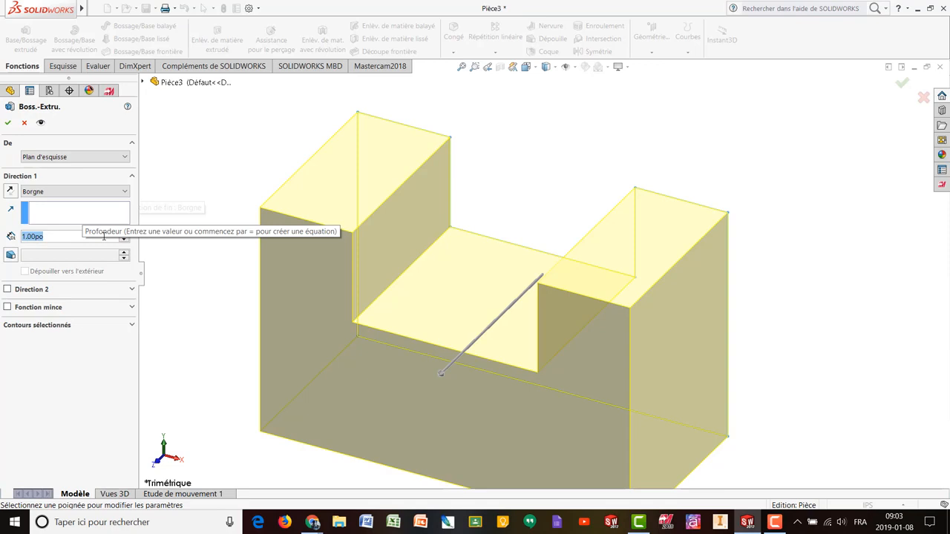
type("1.25")
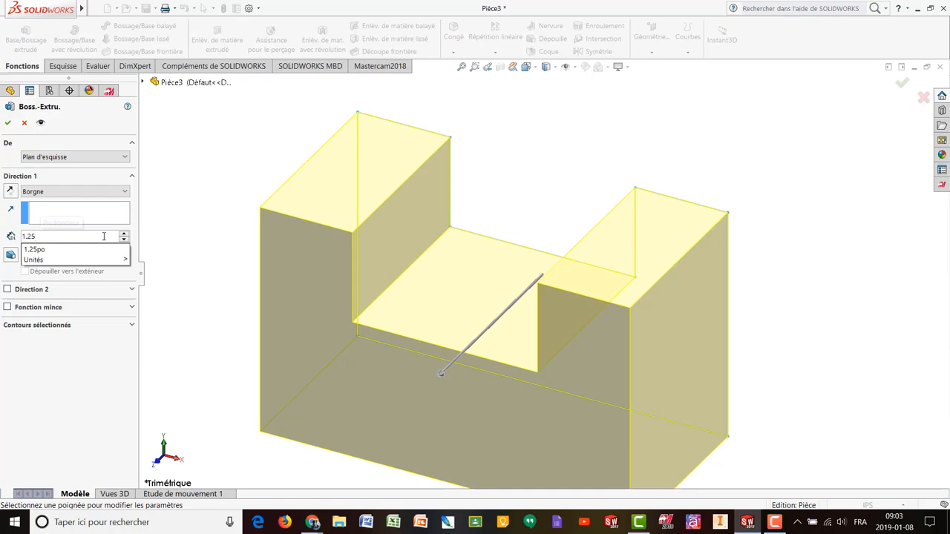
key("Return")
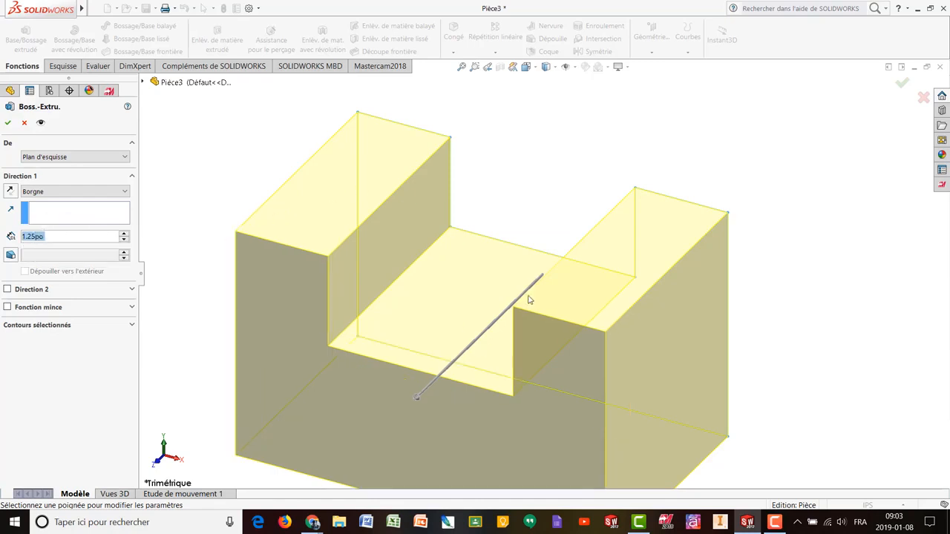
key("f")
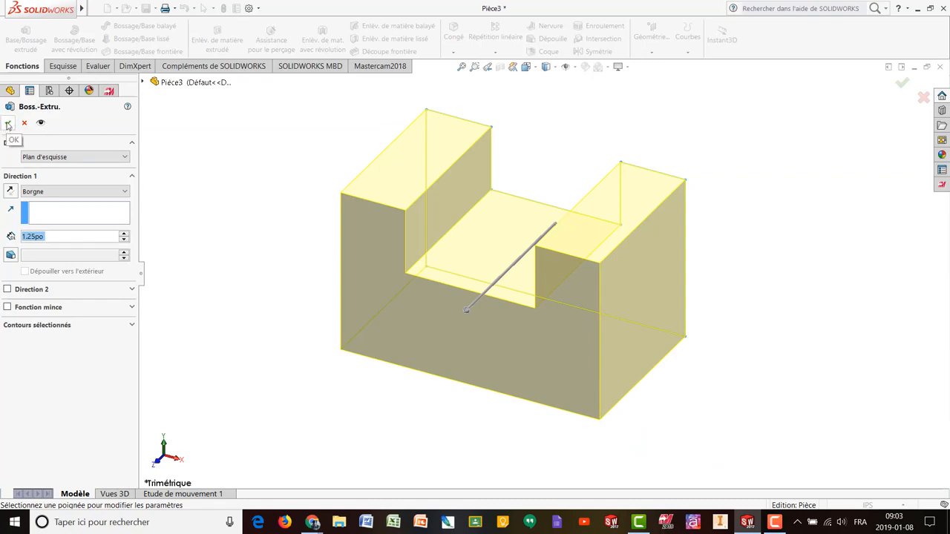
- Accept the 1.25 in extrusion, then expand Boss.-Extru.1 and select Esquisse1 to show its dimensions
left_click(902, 87)
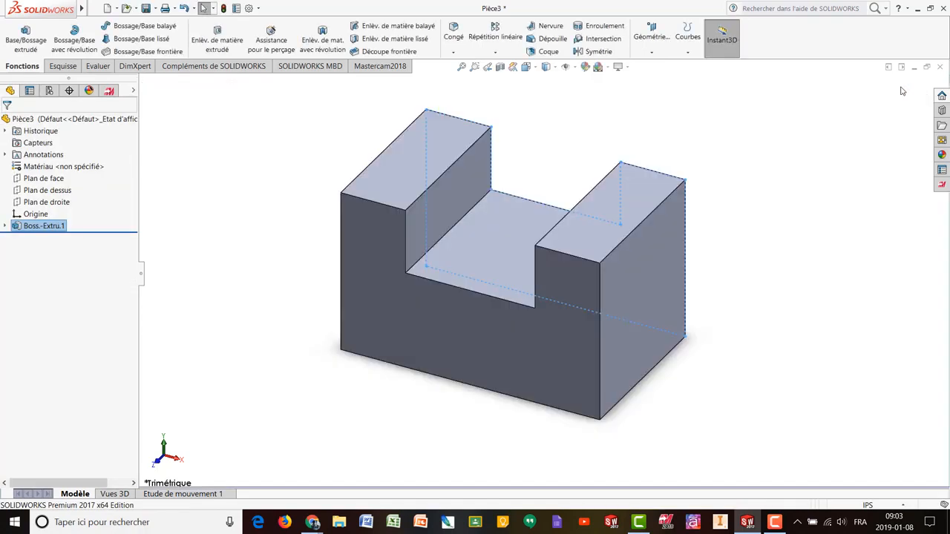
left_click(774, 164)
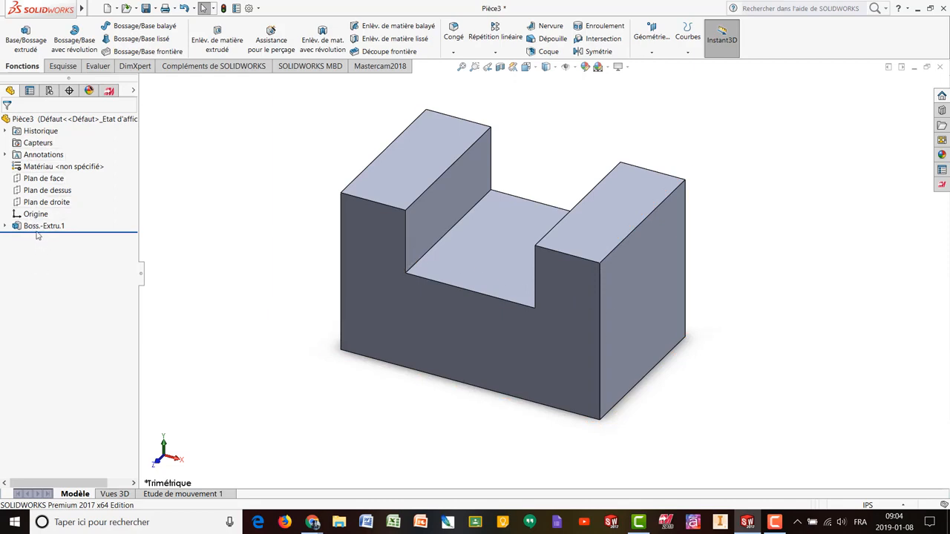
mouse_move(35, 230)
left_click(5, 227)
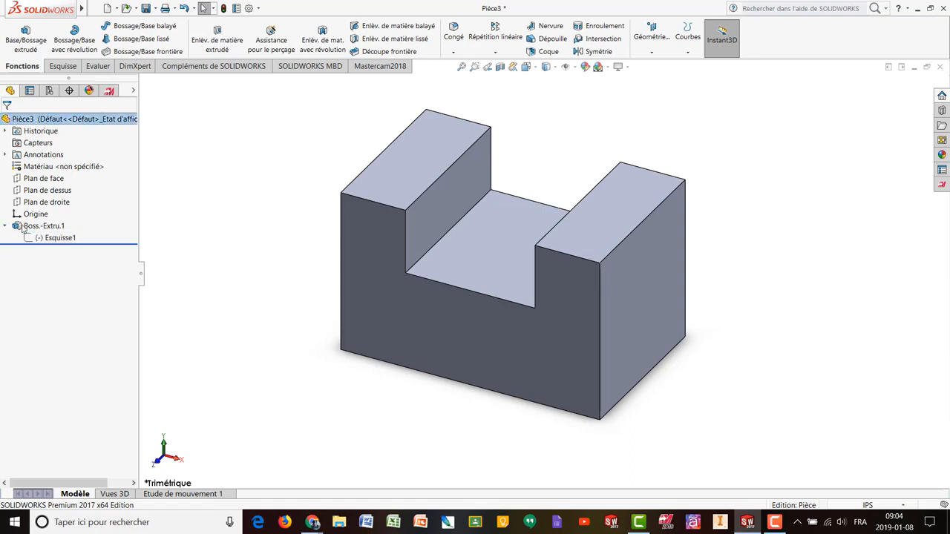
mouse_move(59, 239)
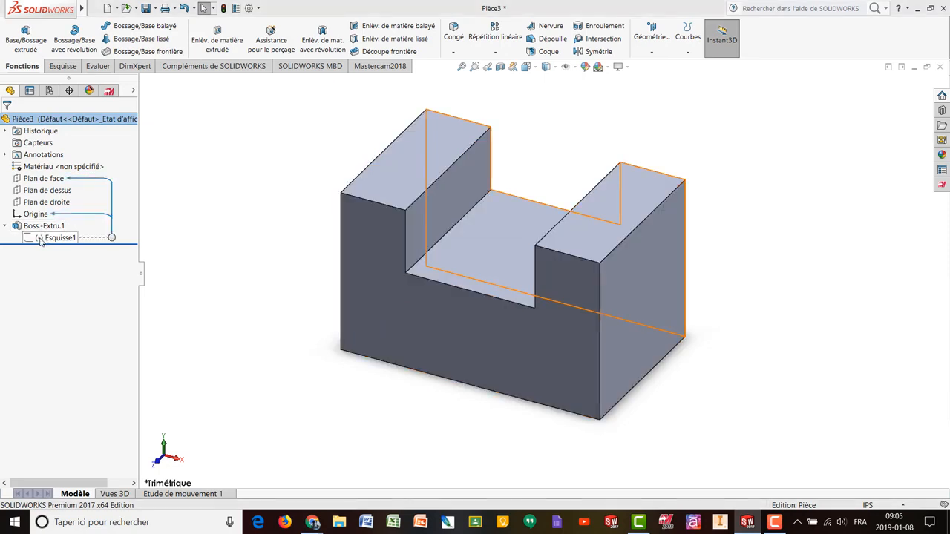
left_click(38, 241)
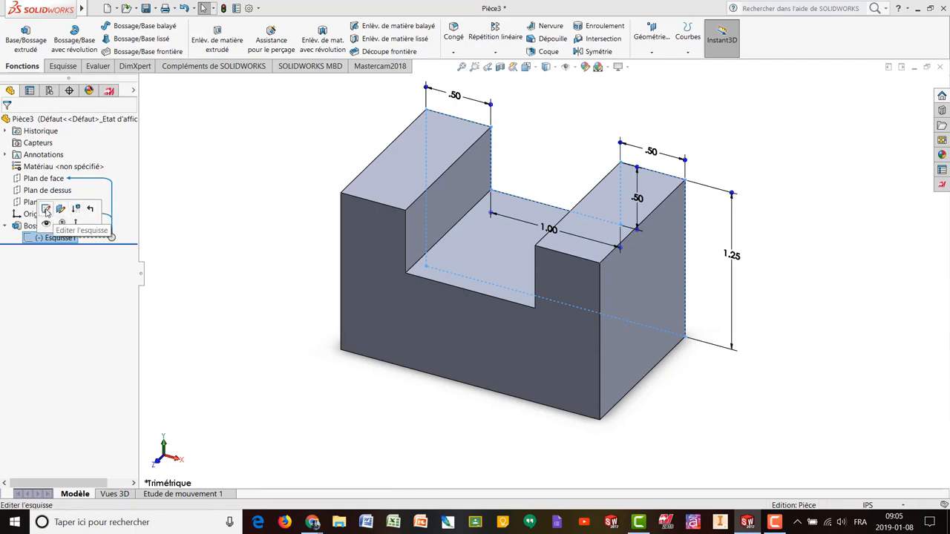
- Edit Esquisse1, change the right upright's .50 width dimension to 0.625, and exit to rebuild
left_click(46, 210)
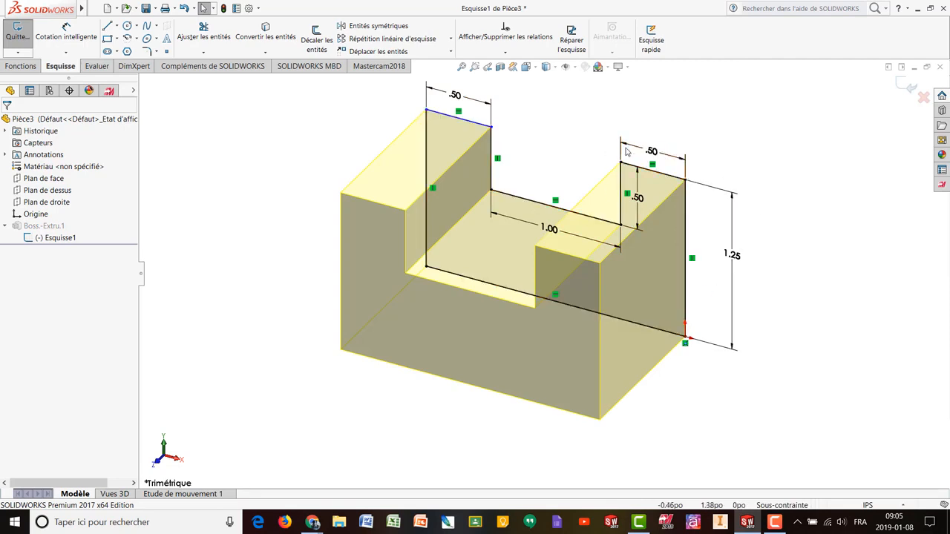
scroll(668, 148, "up", 5)
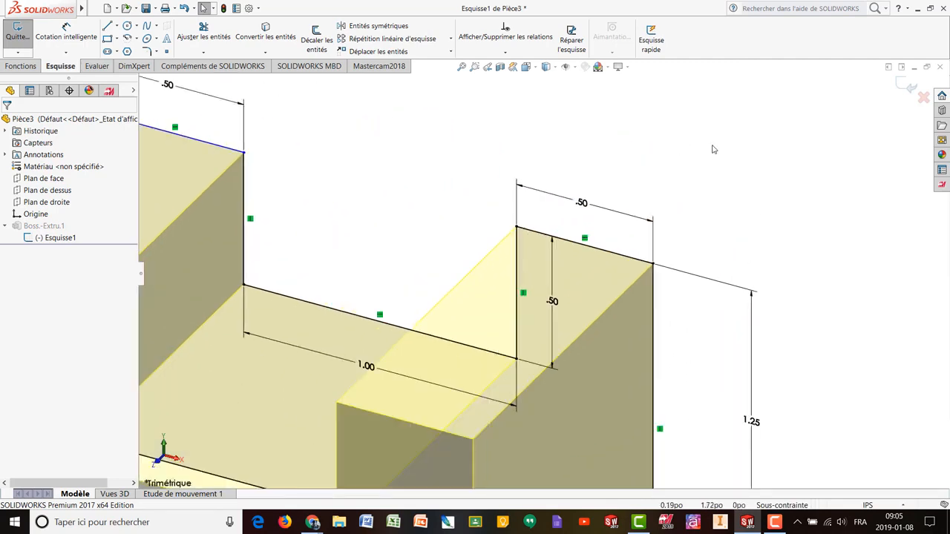
left_click(583, 206)
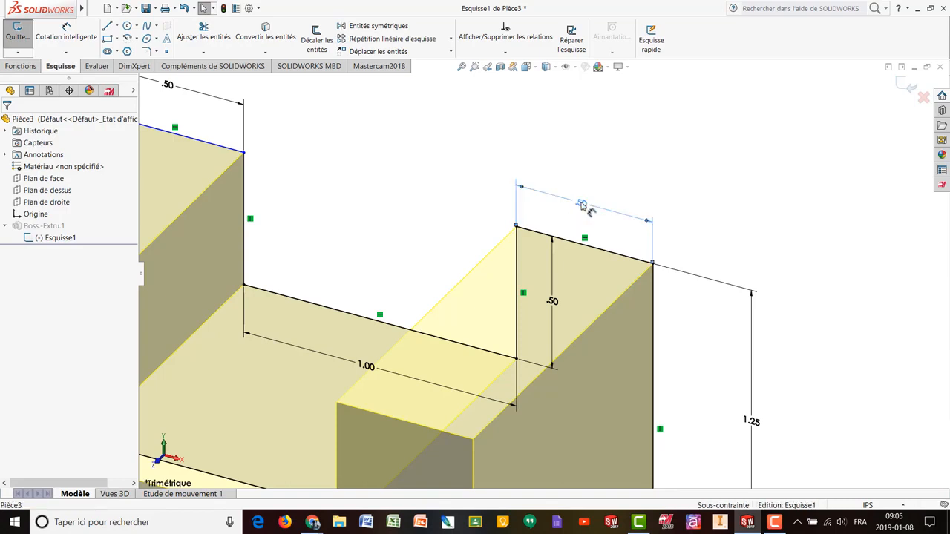
double_click(583, 207)
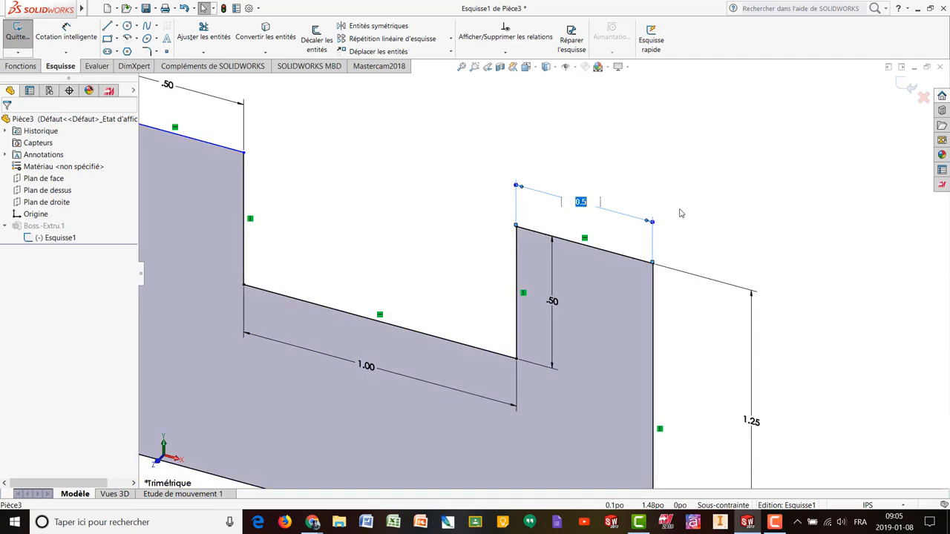
type("0.625")
key("Return")
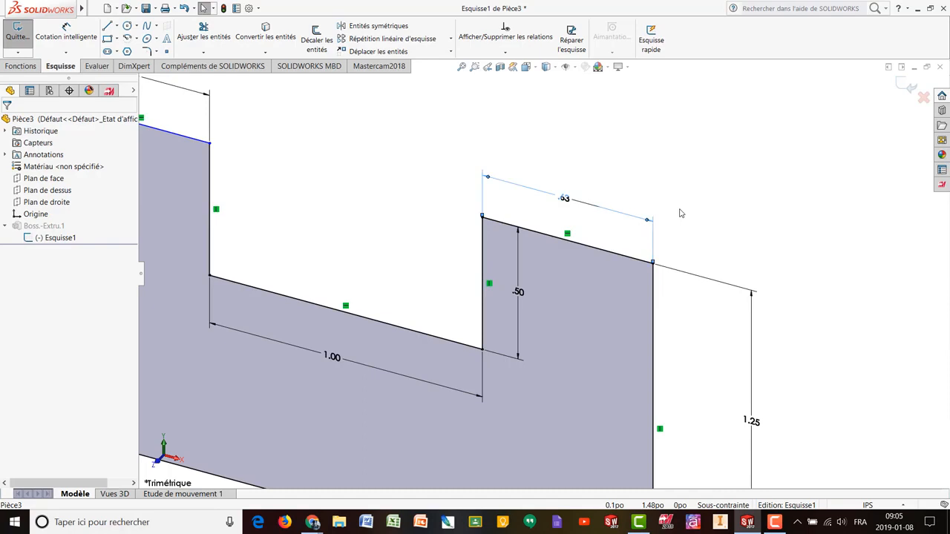
left_click(441, 252)
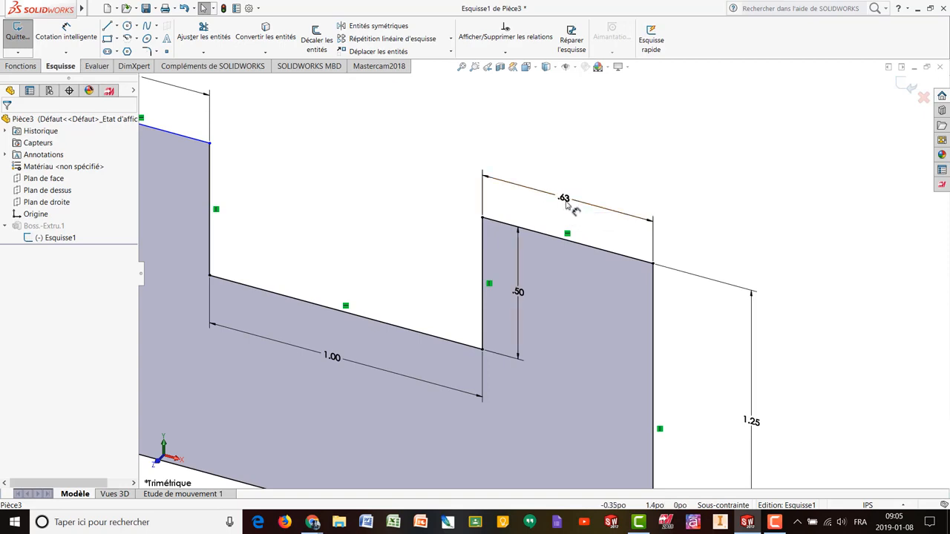
left_click(905, 86)
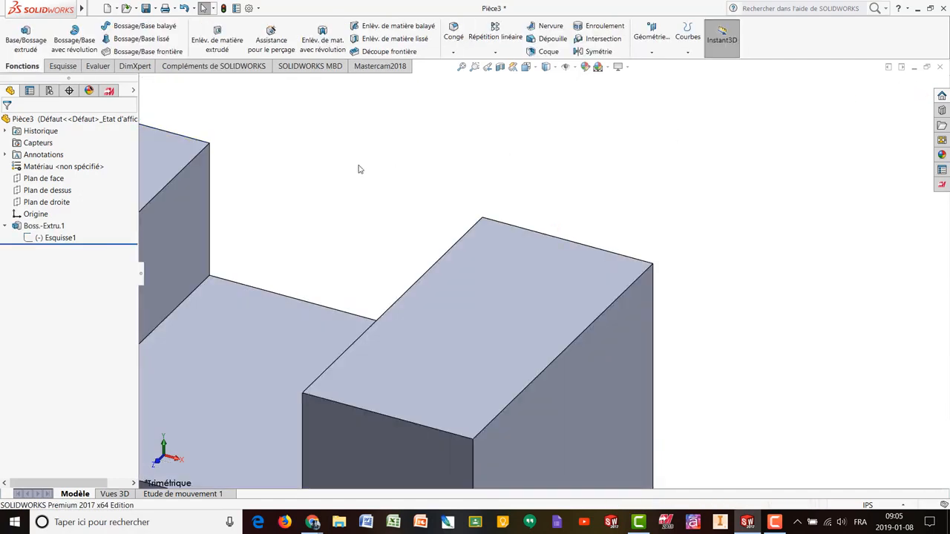
- Edit Esquisse1 and change the right upright's .63 width dimension to 0.5 in, then exit to rebuild
left_click(461, 68)
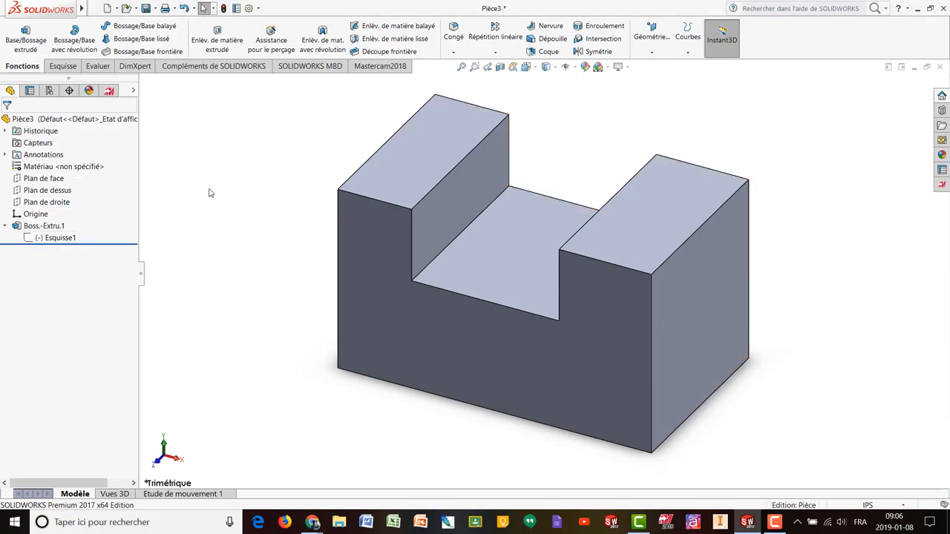
left_click(58, 238)
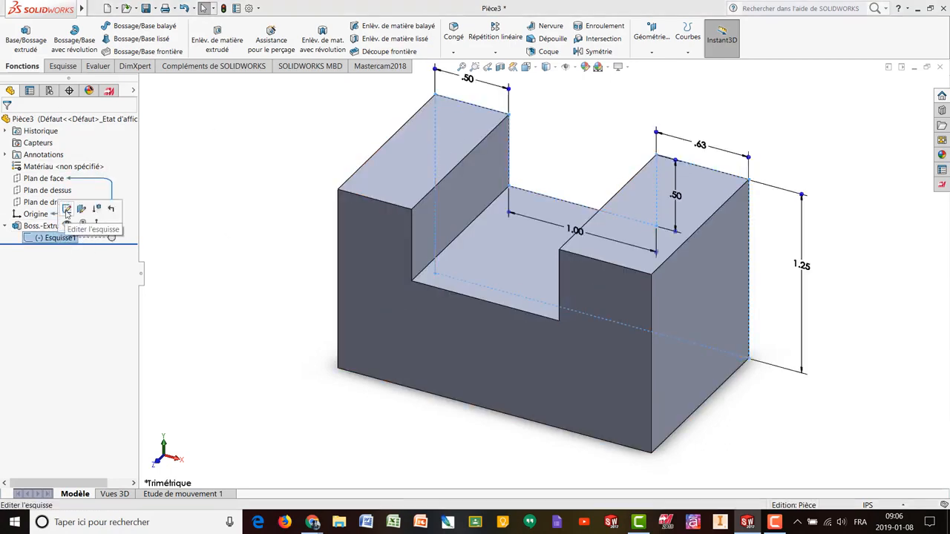
left_click(66, 210)
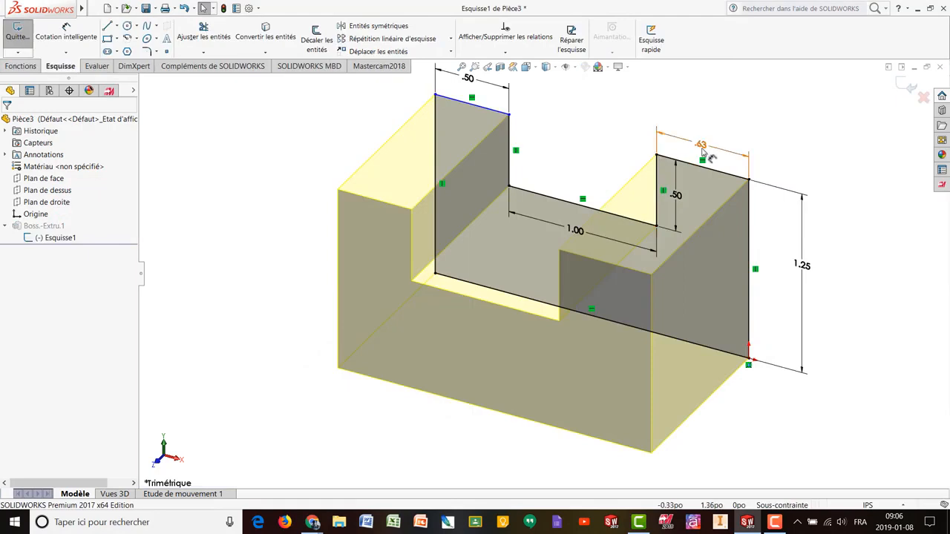
double_click(702, 147)
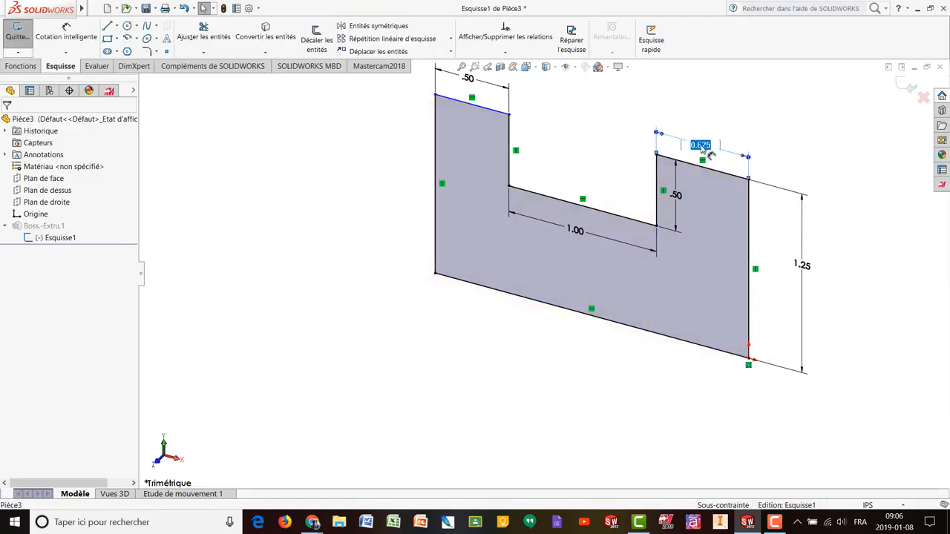
type("0.5")
key("Return")
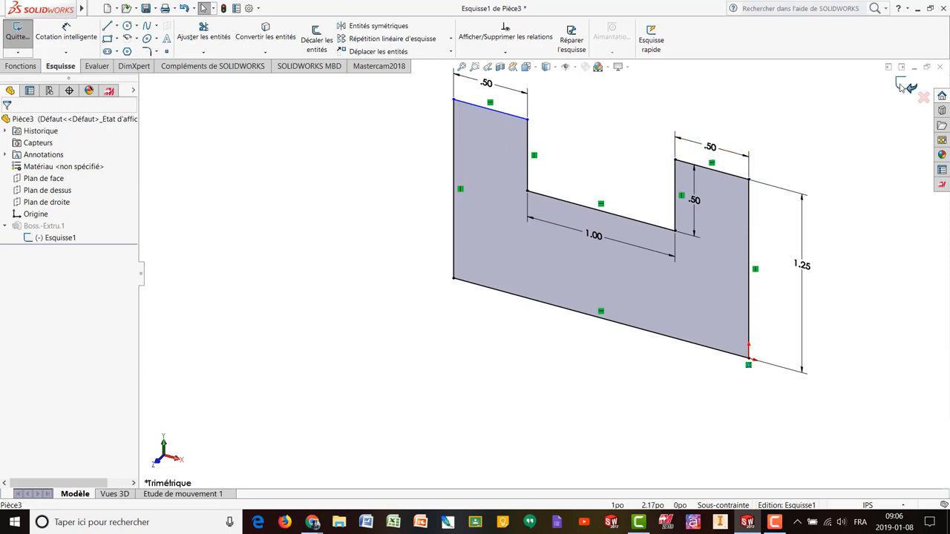
left_click(901, 85)
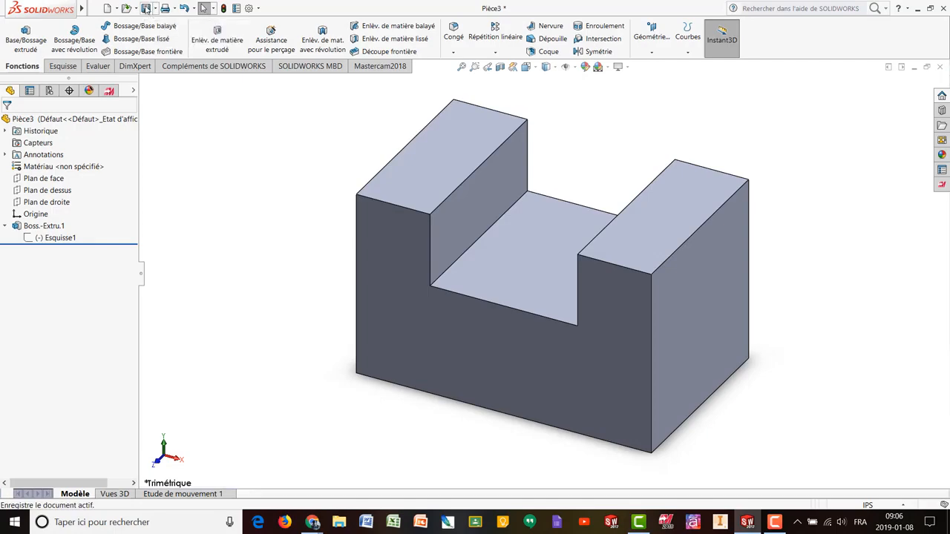
- Rename the part from Pièce3 to 'Votre nom - Base extrudé #1' and save it
left_click(146, 8)
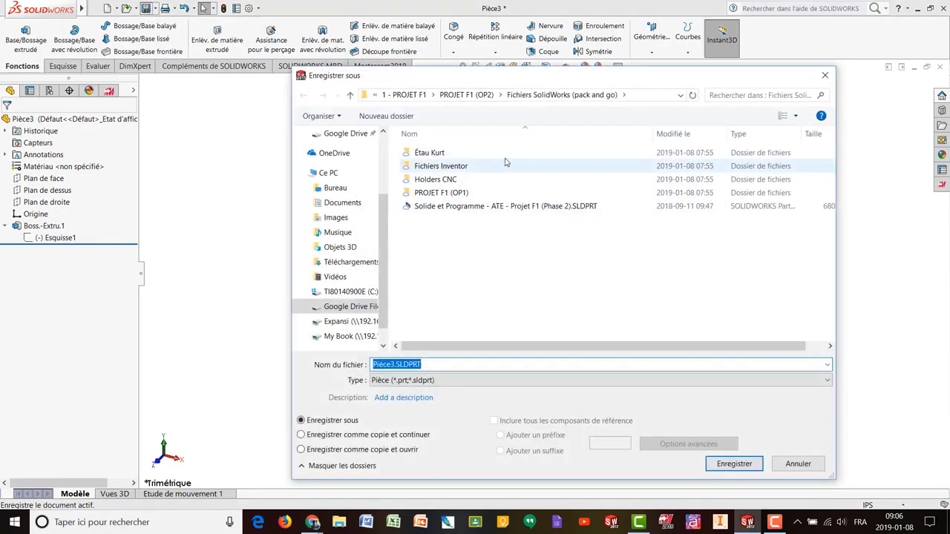
left_click(387, 364)
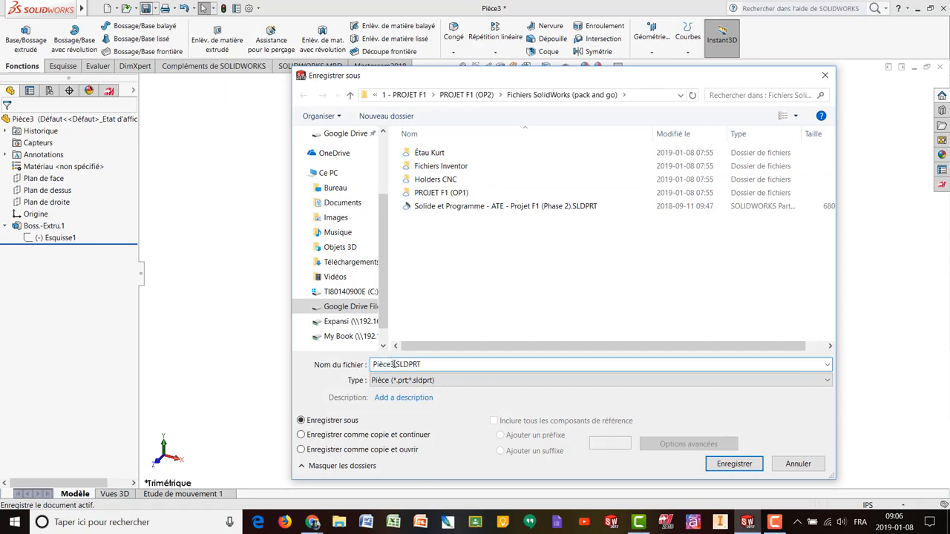
left_click_drag(394, 364, 336, 365)
type("Votre ")
type("nom ")
type("- ")
type("Base exct")
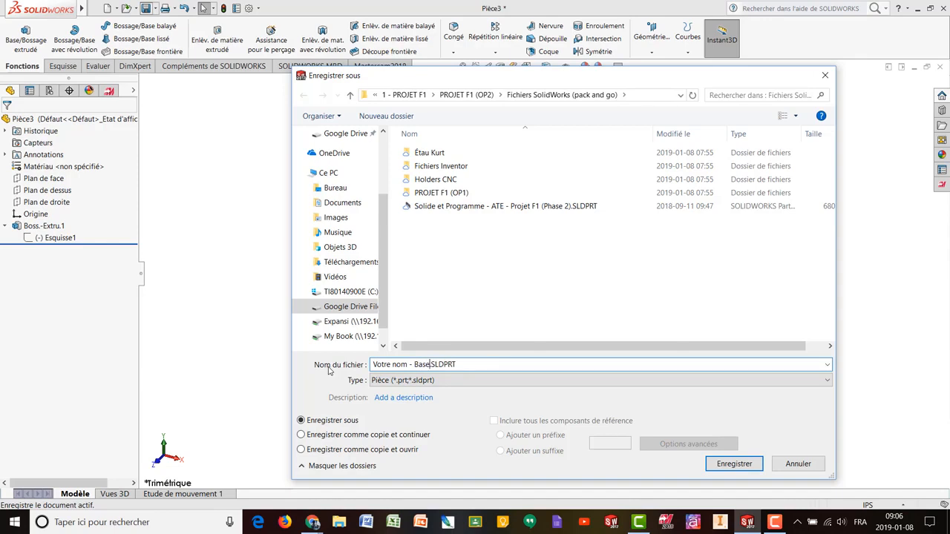
type("rudé")
key("BackSpace")
key("BackSpace")
key("BackSpace")
key("BackSpace")
key("BackSpace")
key("BackSpace")
key("BackSpace")
type("trudé #12")
key("BackSpace")
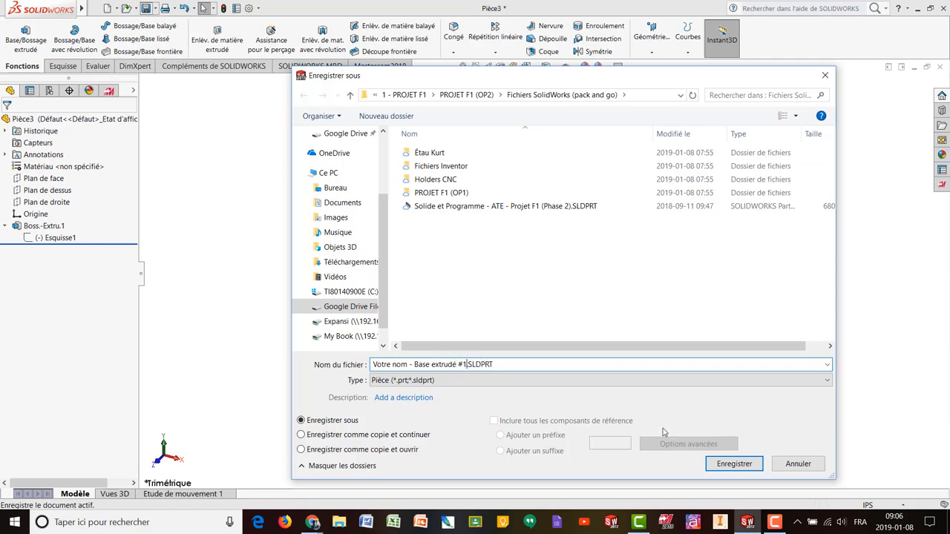
left_click(751, 464)
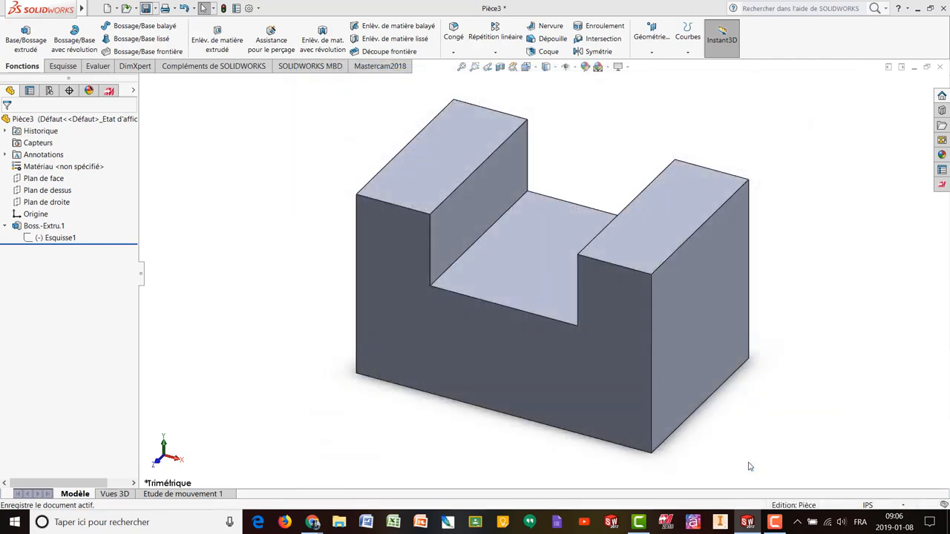